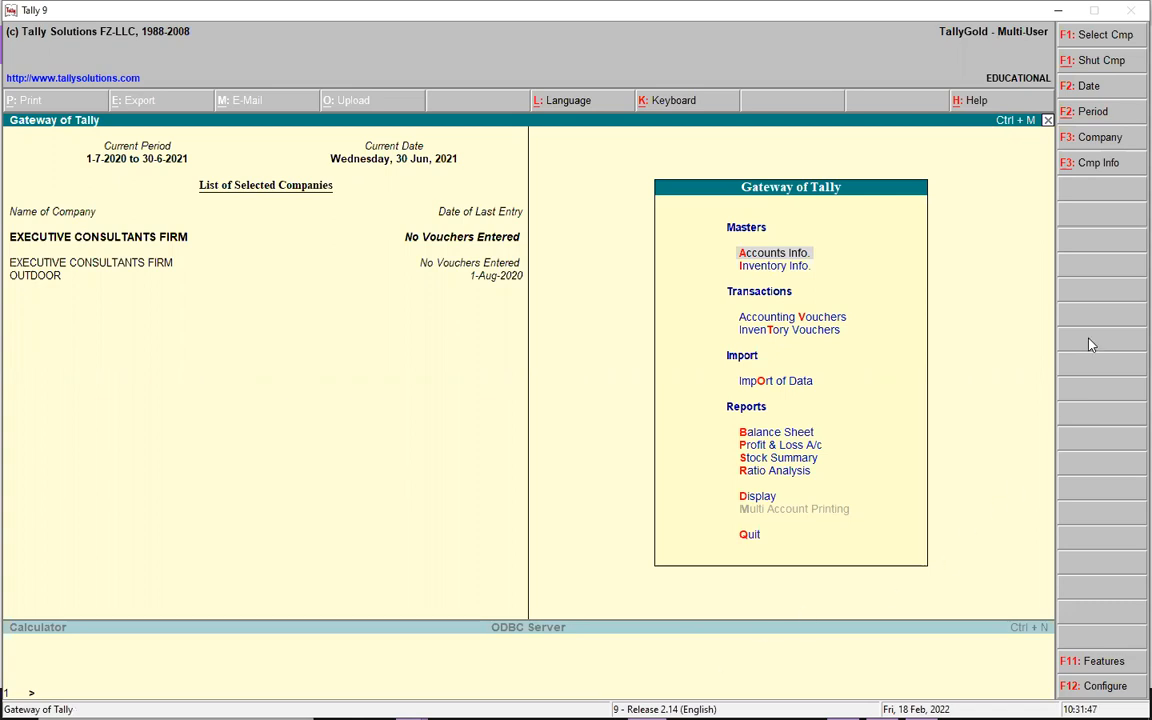
- Start creating a new company named THE EXECUTIVES FIRM and keep the same mailing name
click(1123, 163)
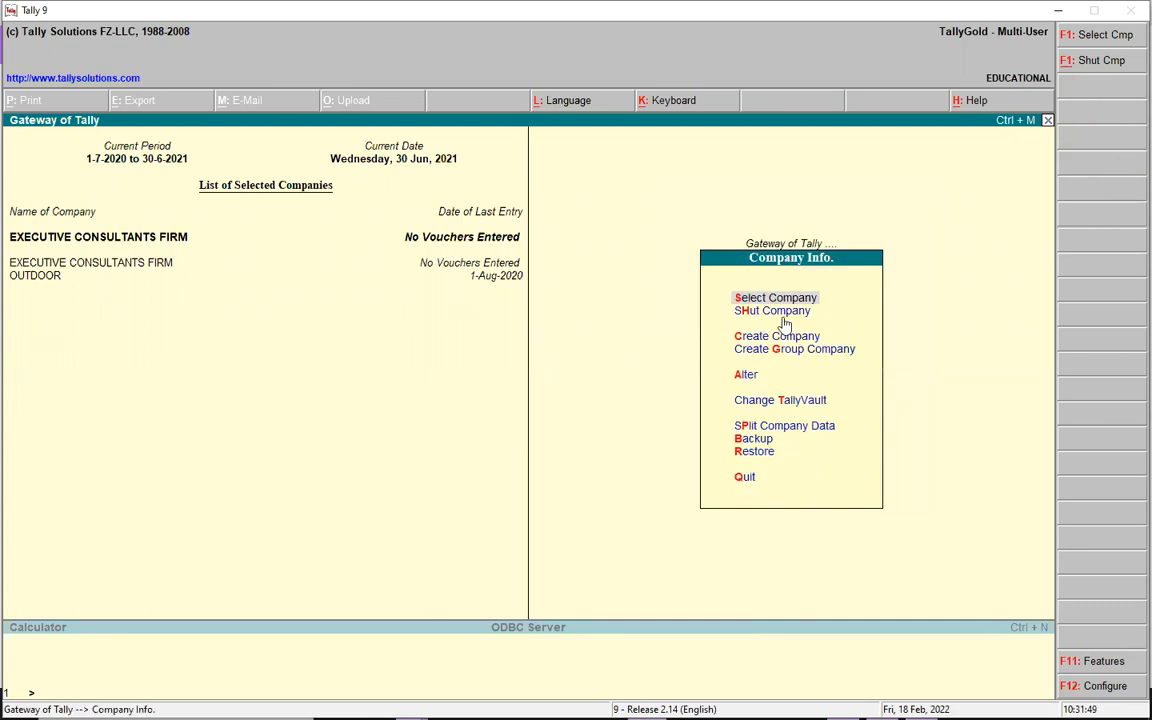
click(760, 340)
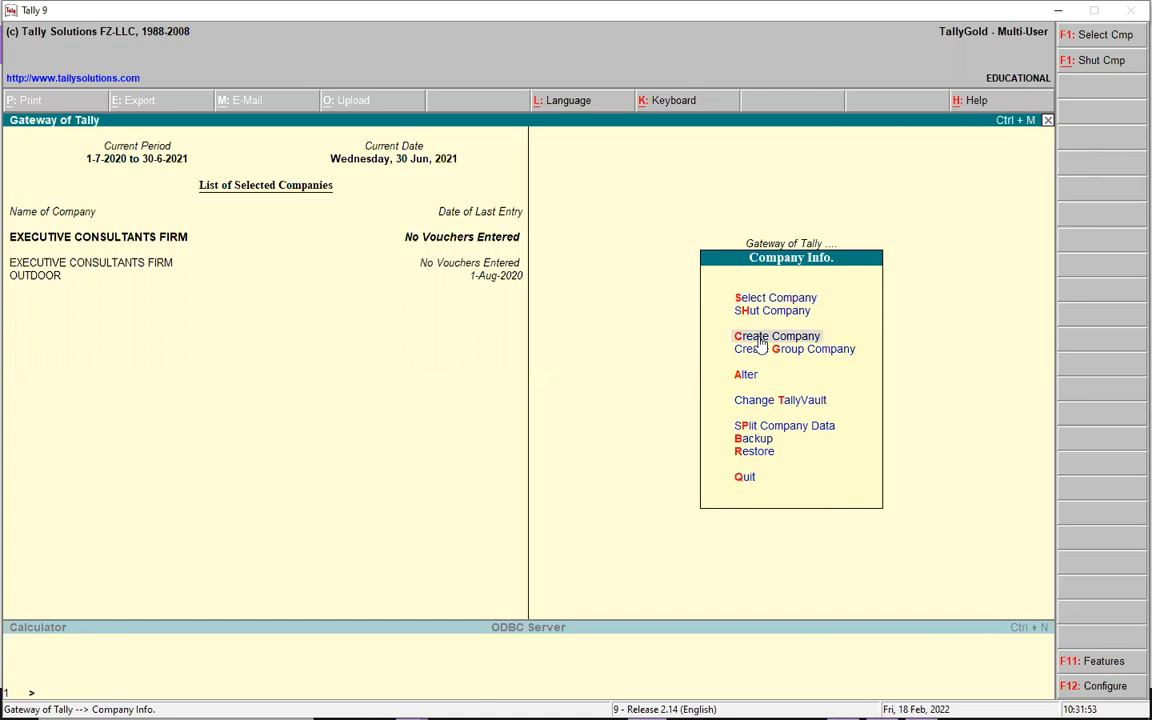
click(760, 340)
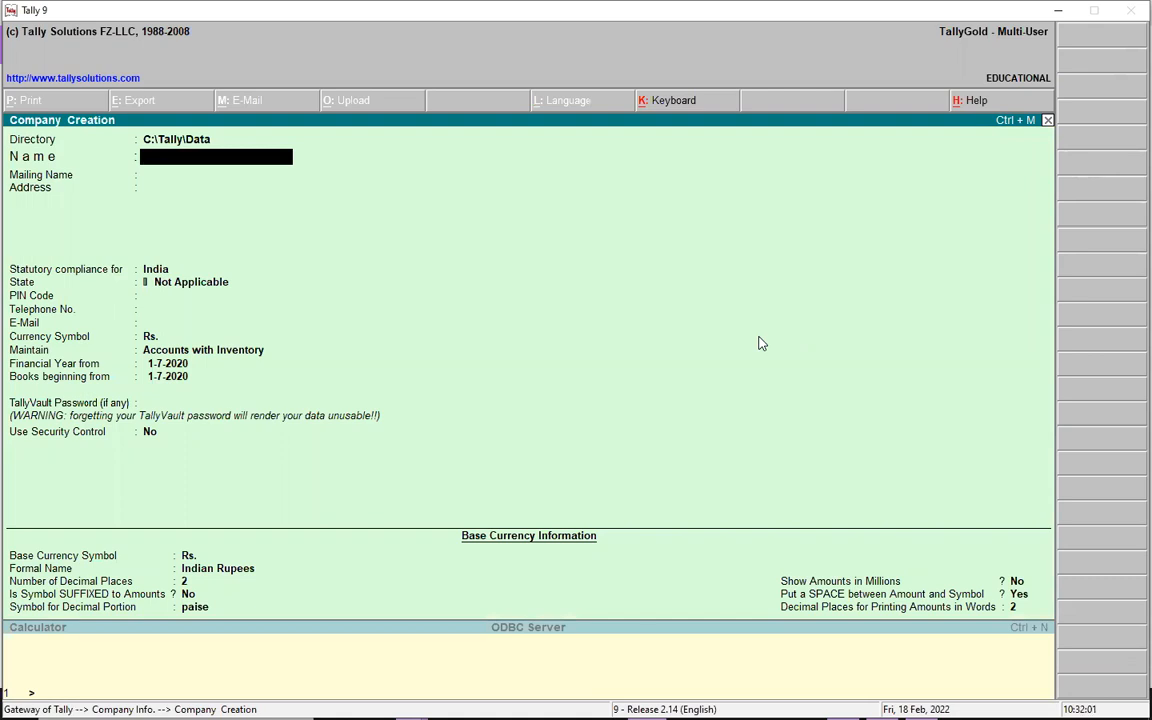
text(THE EXECUTIVES FIRM)
key(Return)
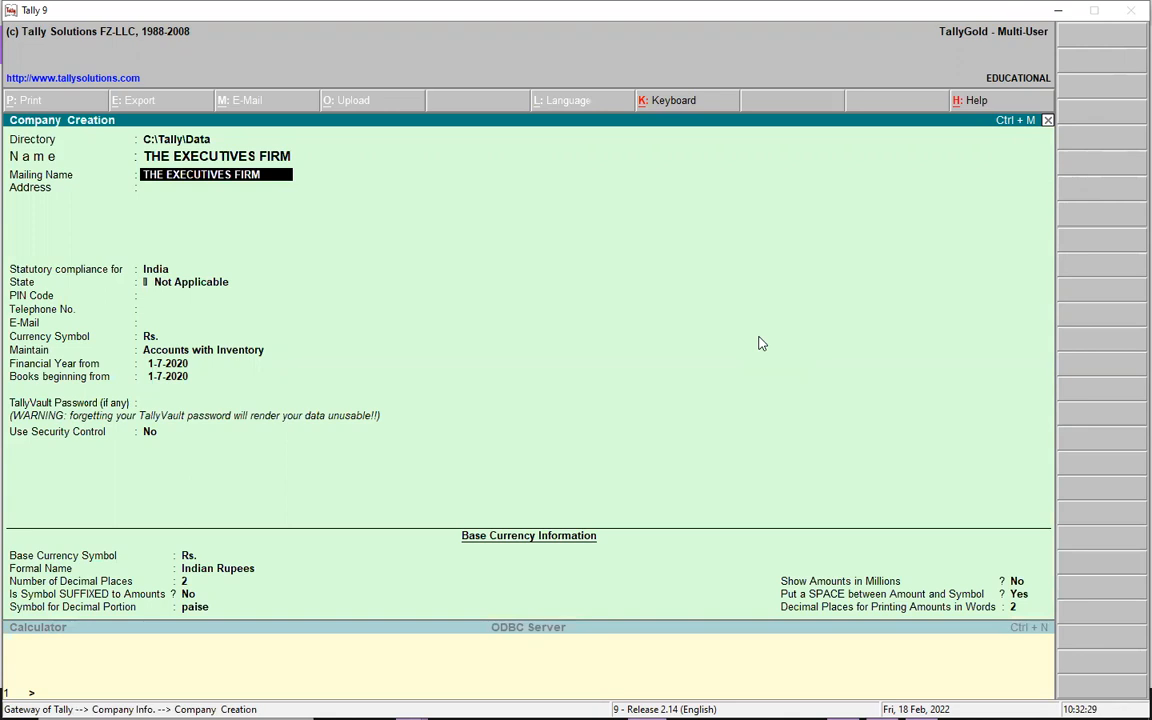
key(Return)
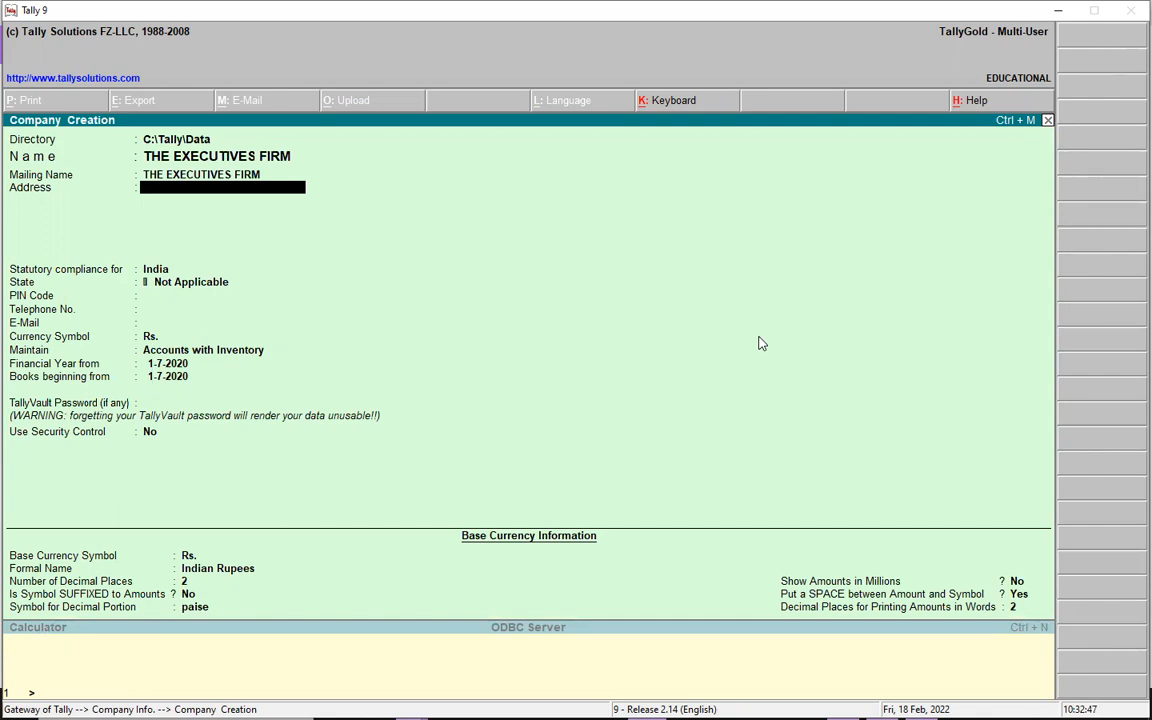
- Enter the company's street and P.O. box on two address lines
text(WILLIAM STREET)
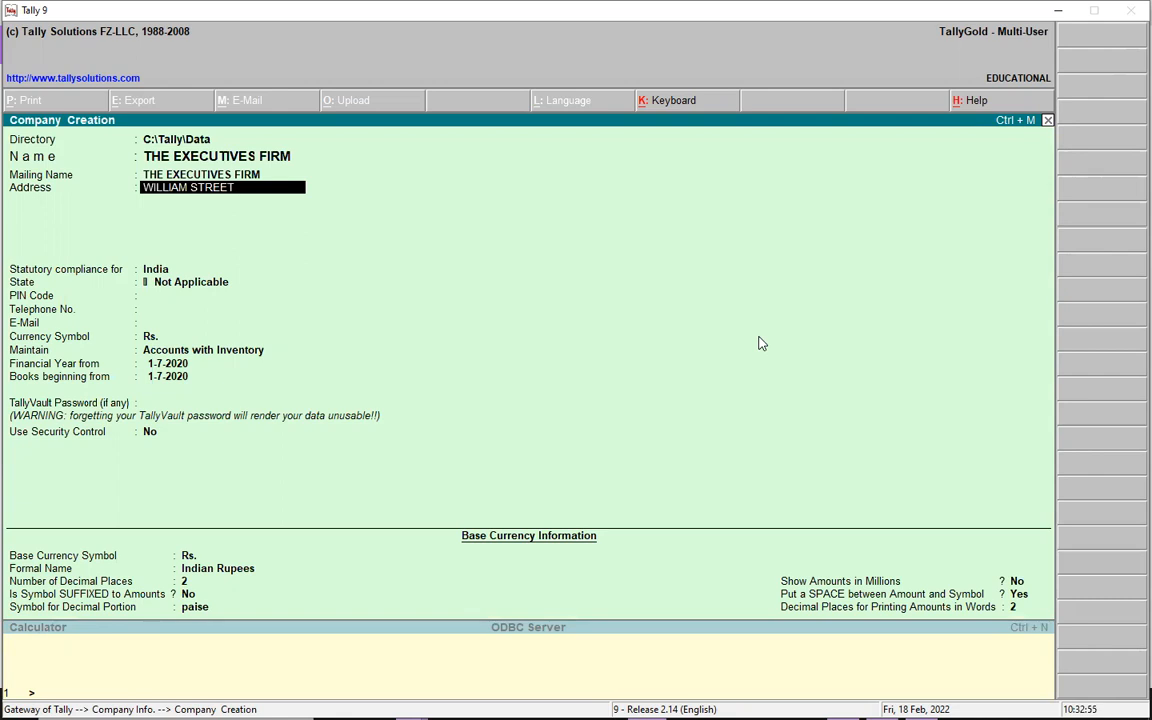
key(Return)
text(P)
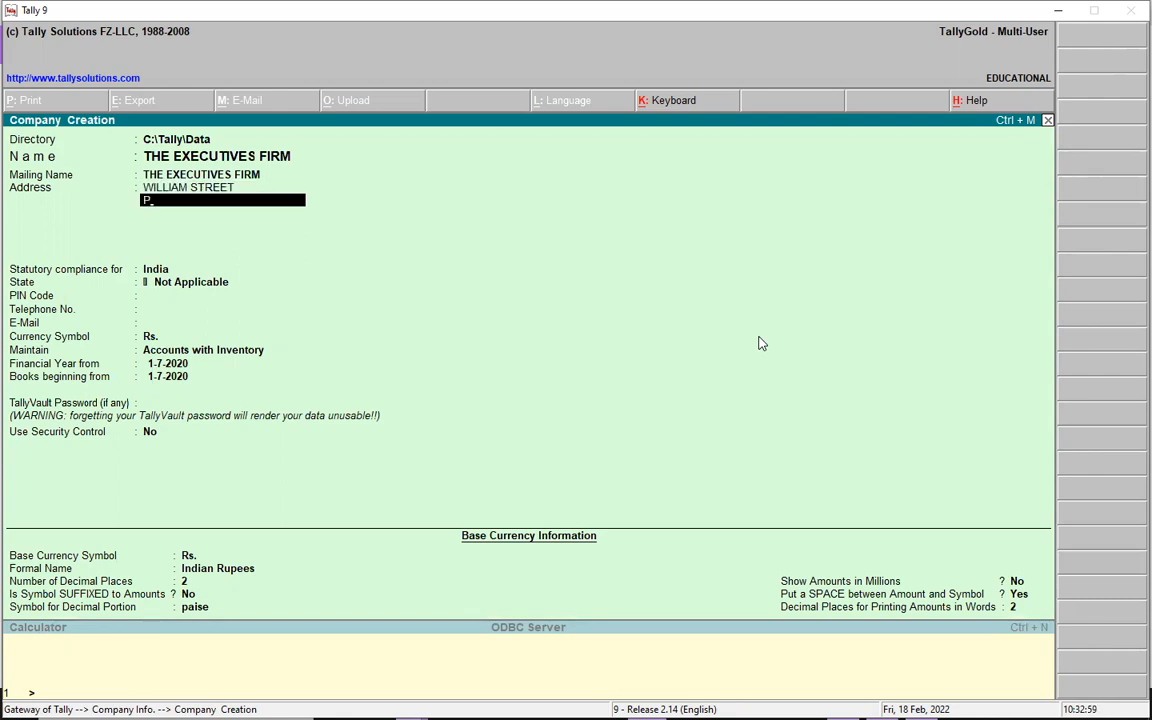
text(.O.BOX 1234)
key(Return)
key(Return)
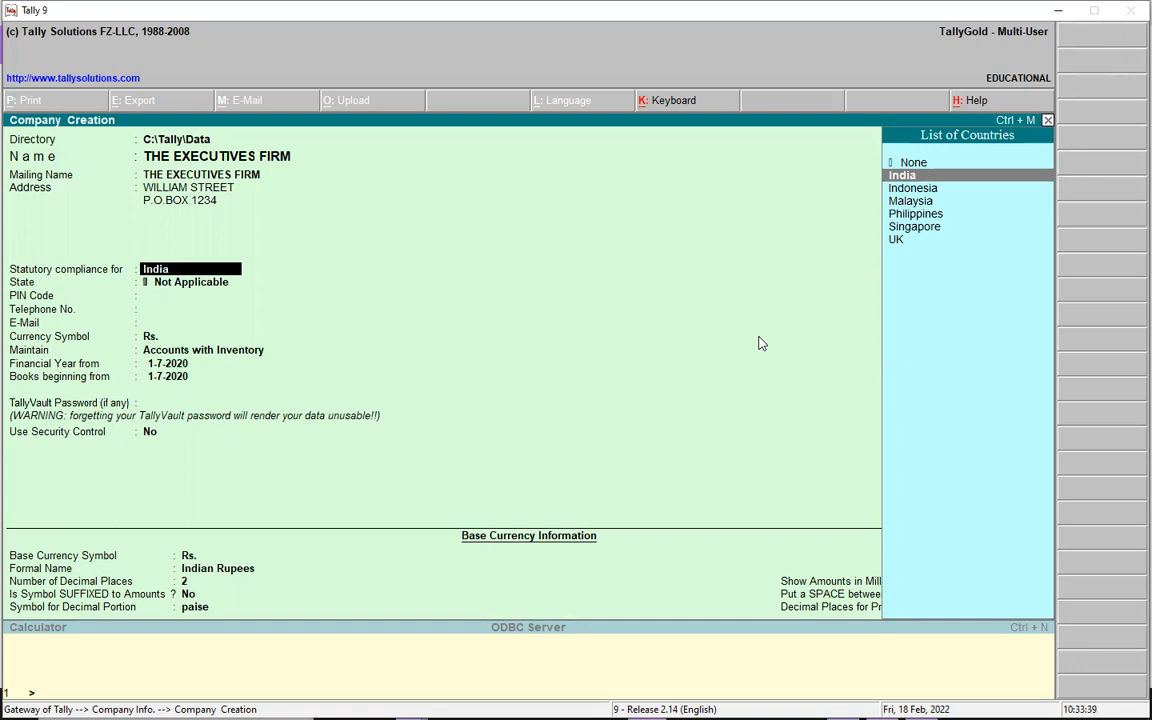
- Set the company's statutory compliance country to UK
key(Up)
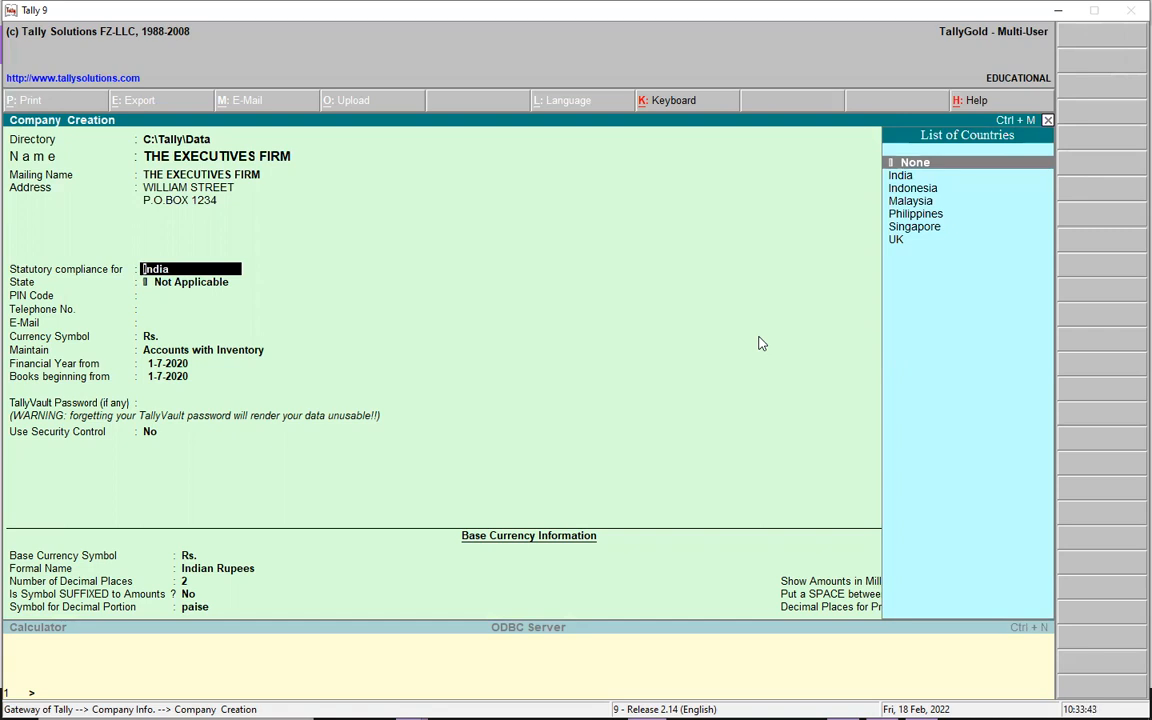
key(Down)
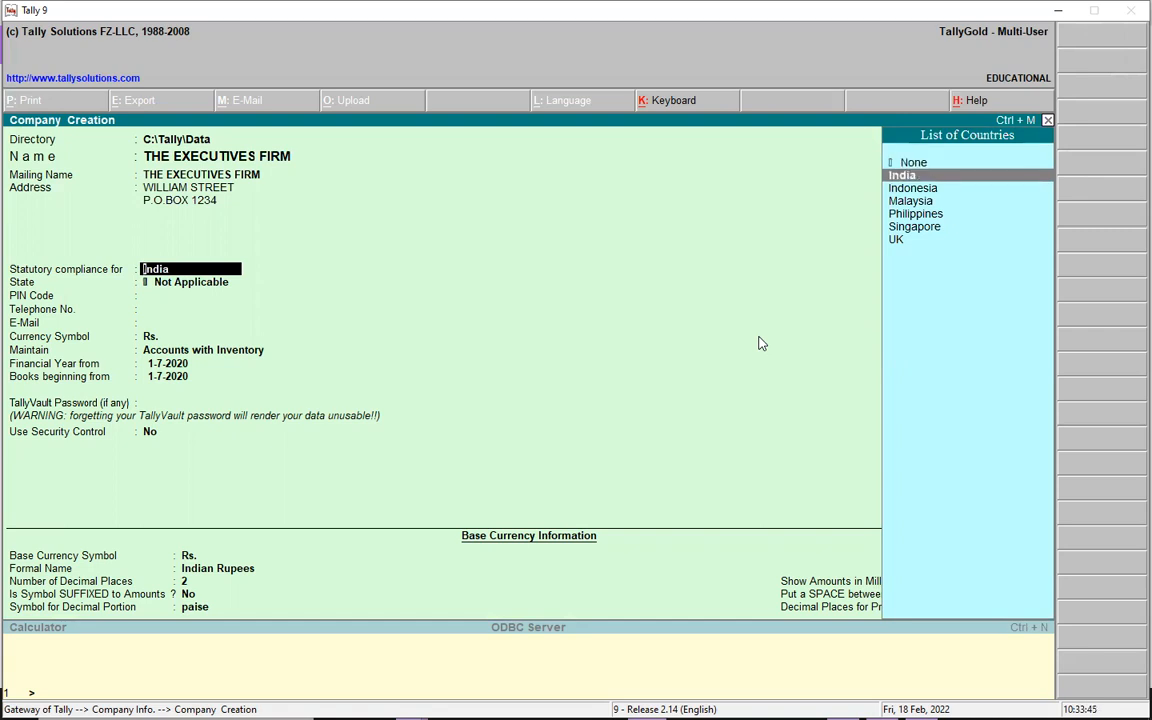
key(Down)
key(Down)
key(Down)
key(Down)
key(Down)
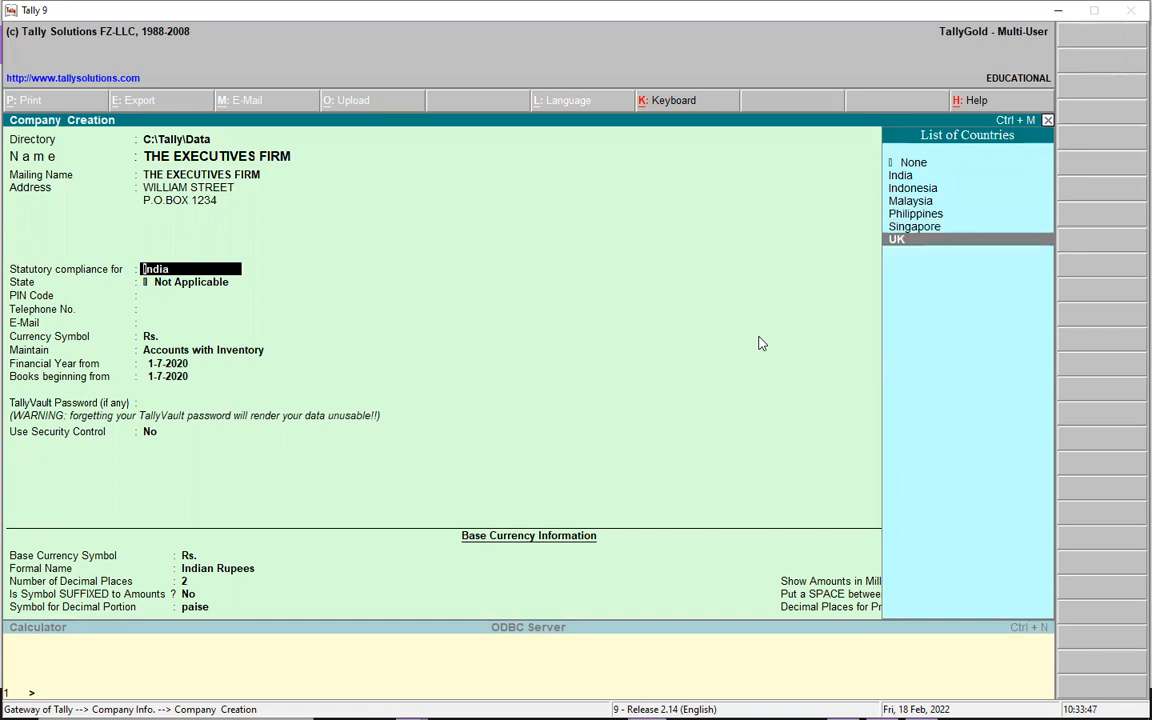
key(Return)
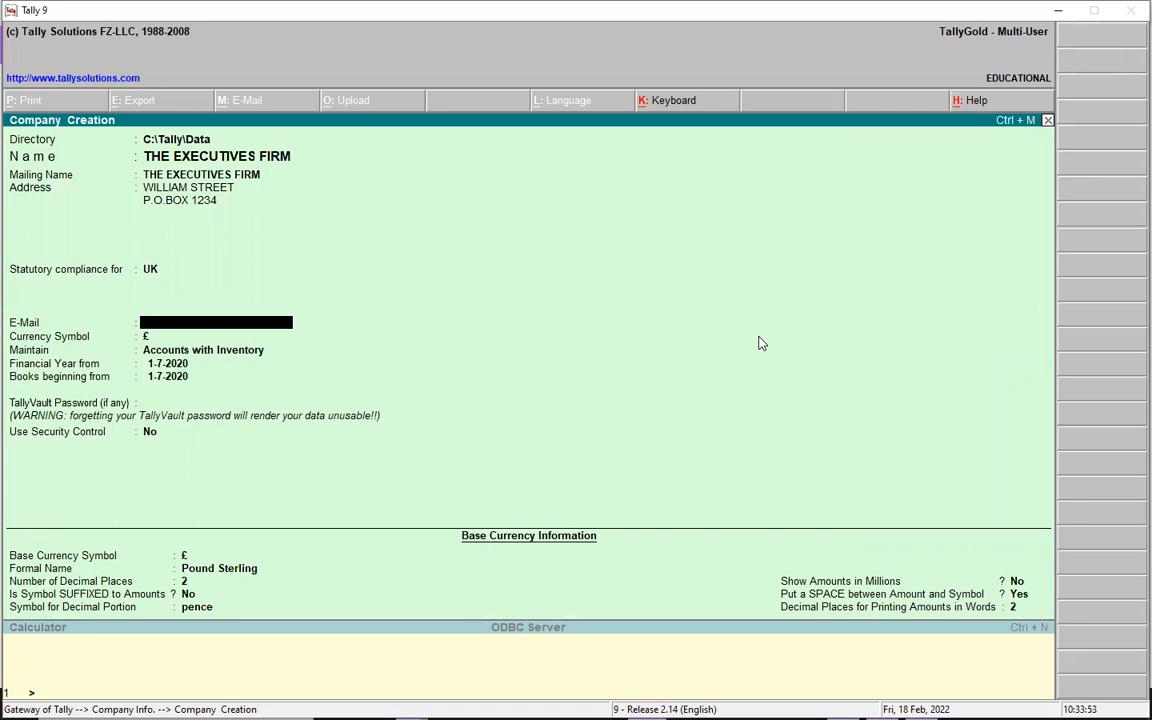
- Change the statutory compliance country to India
key(BackSpace)
key(Up)
key(Up)
key(Up)
key(Up)
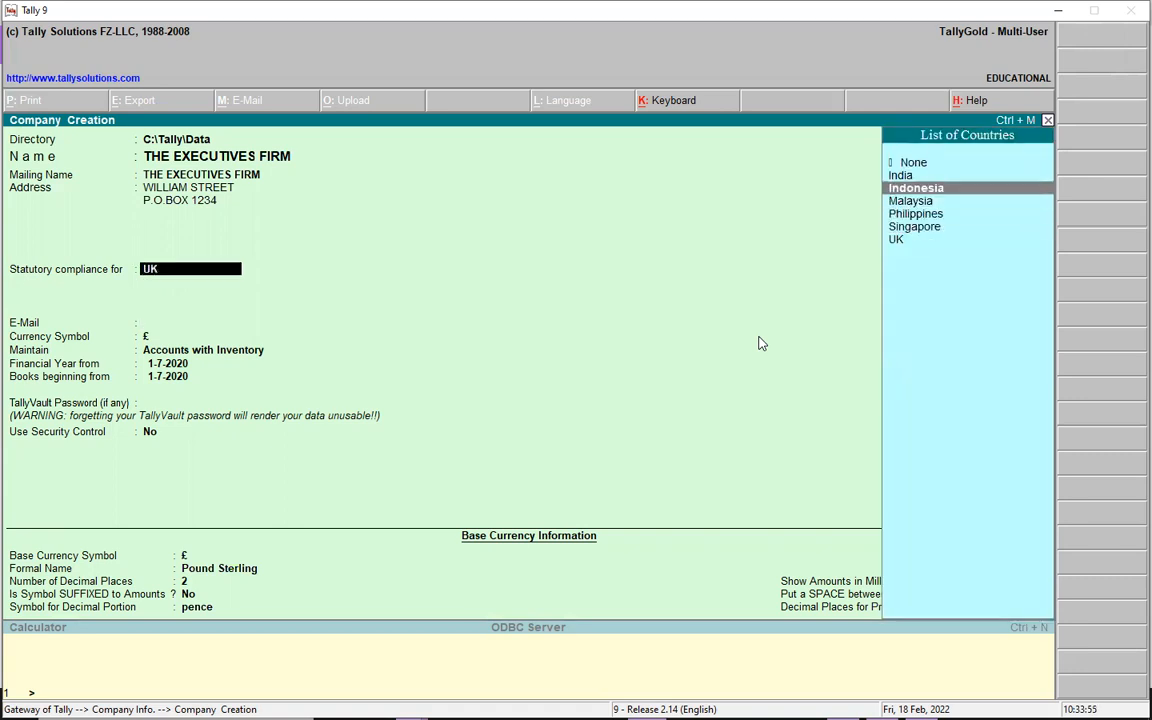
key(Up)
key(Return)
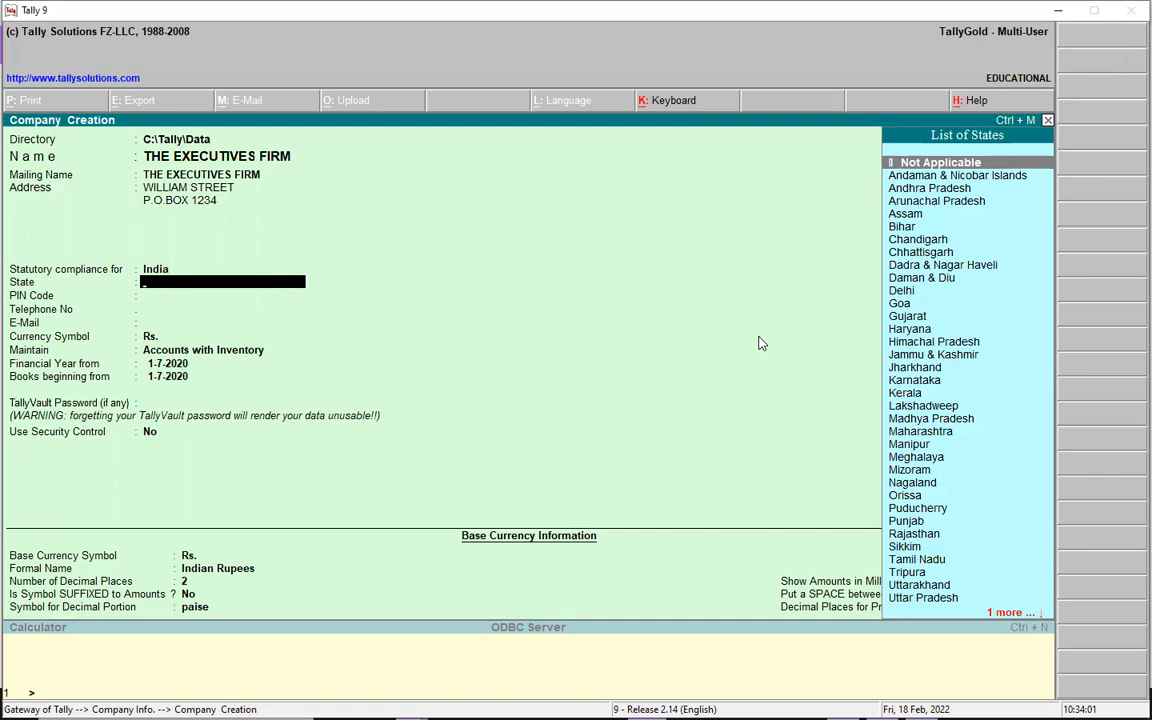
- Choose Delhi as the company's state and enter a postal PIN code
key(Down)
key(Down)
key(Down)
key(Down)
key(Down)
key(Down)
key(Down)
key(Down)
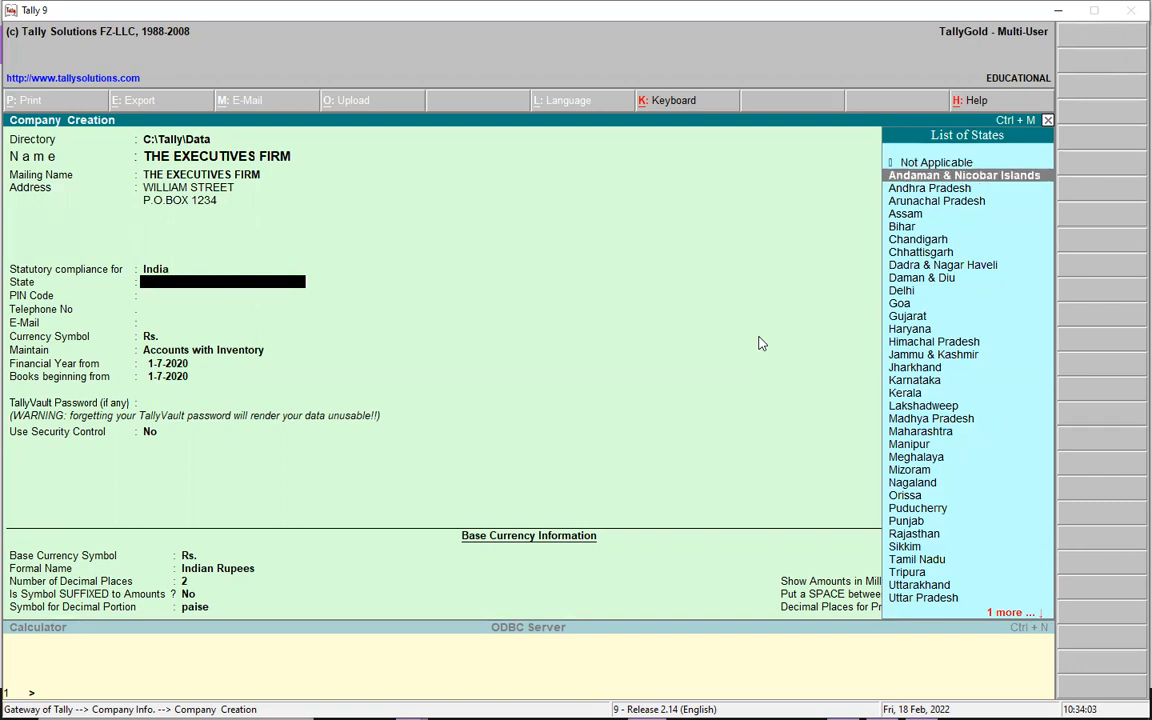
key(Down)
key(Down)
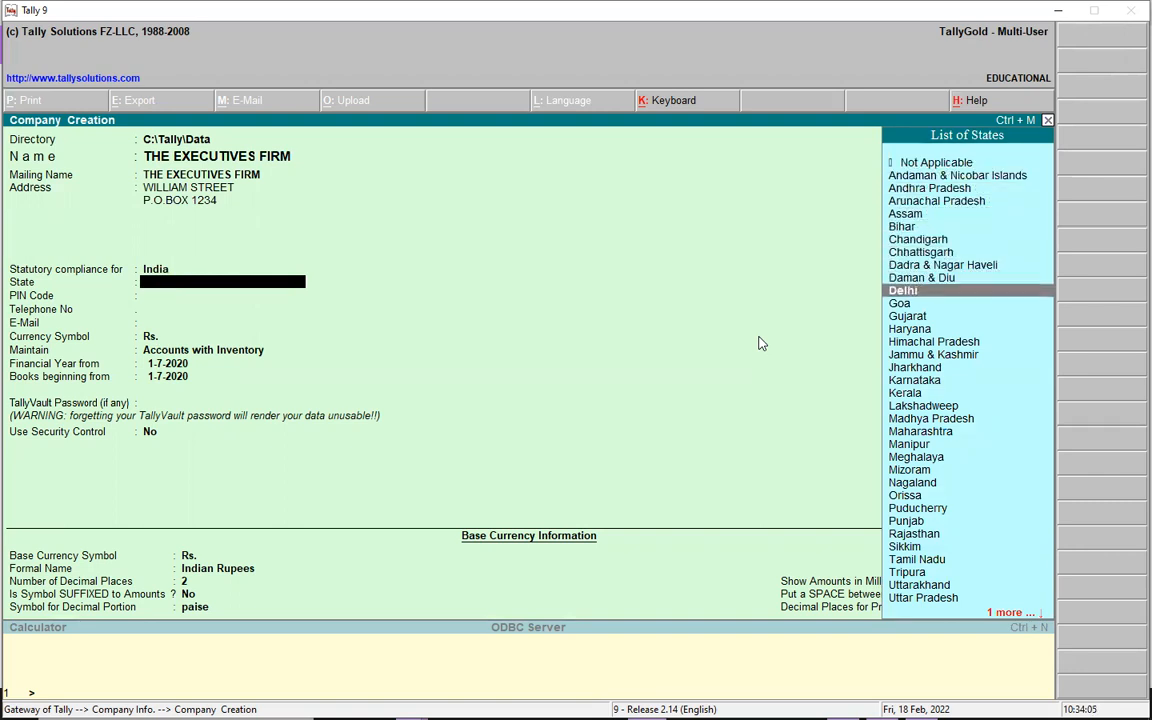
key(Return)
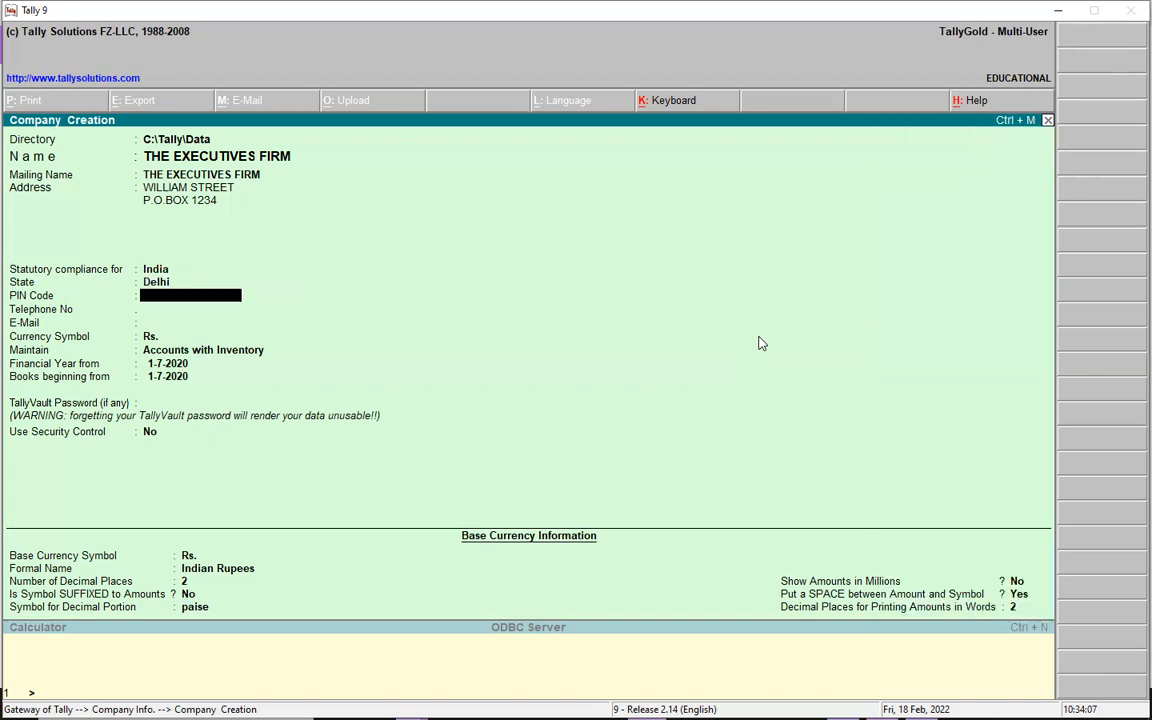
text(775)
key(Return)
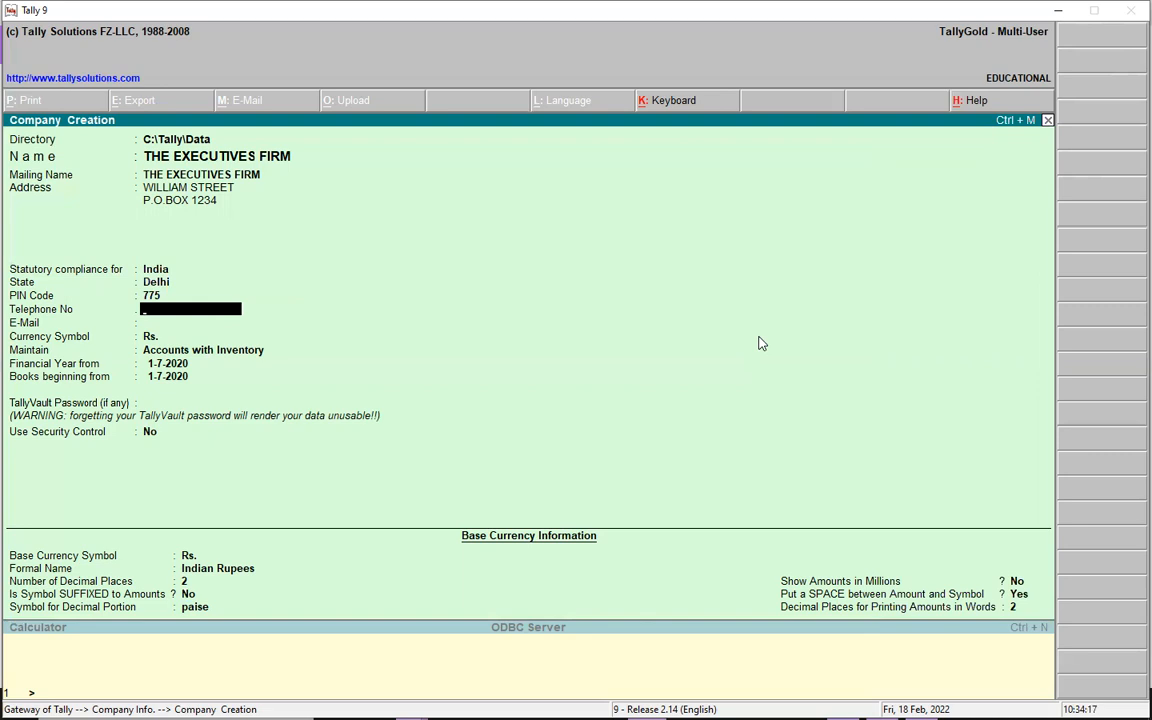
- Go back to the statutory compliance setting and set the country to None
key(Up)
key(Up)
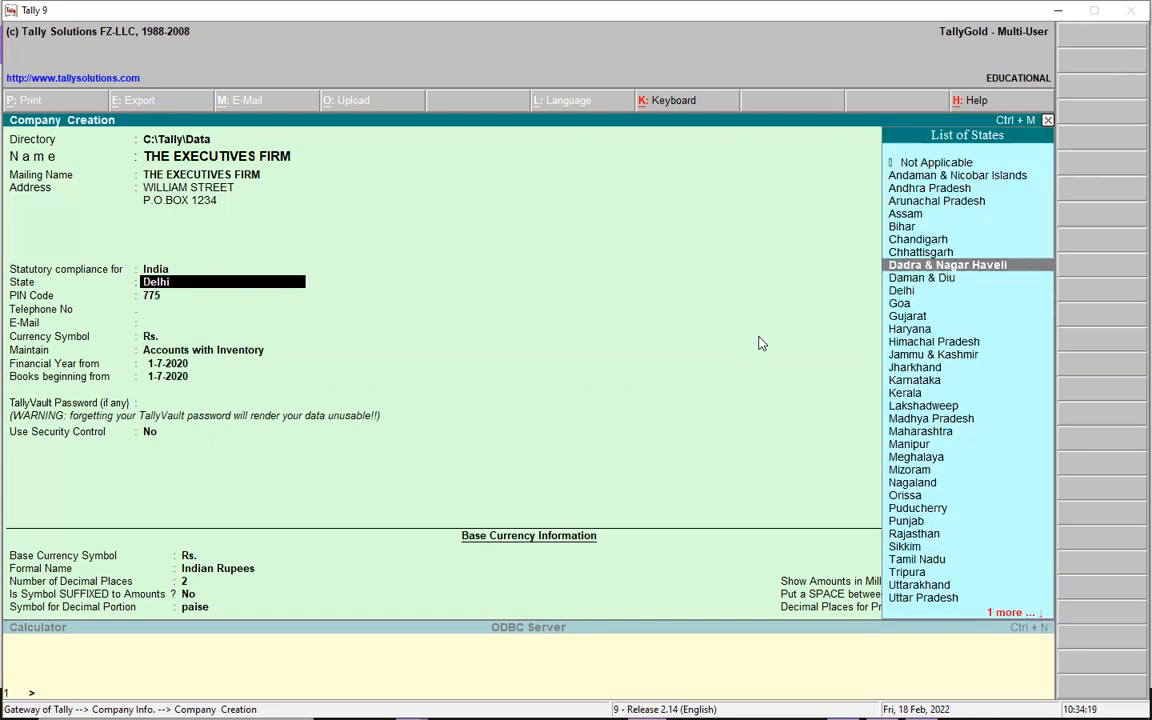
key(Up)
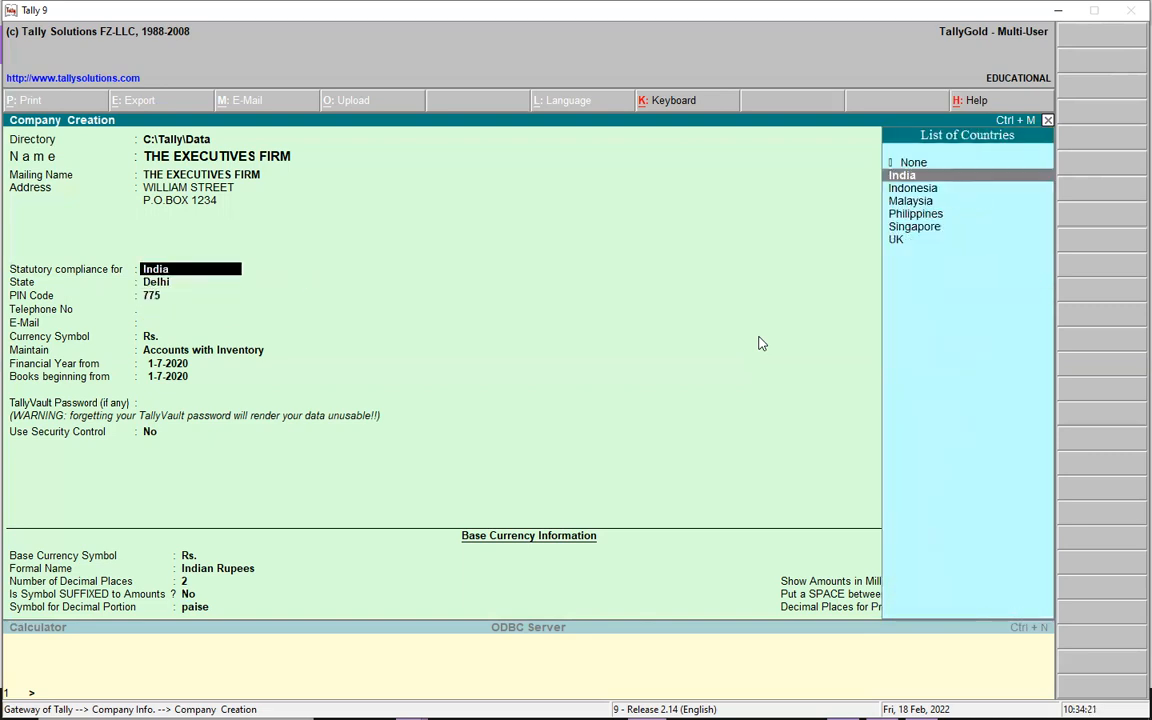
key(Up)
key(Return)
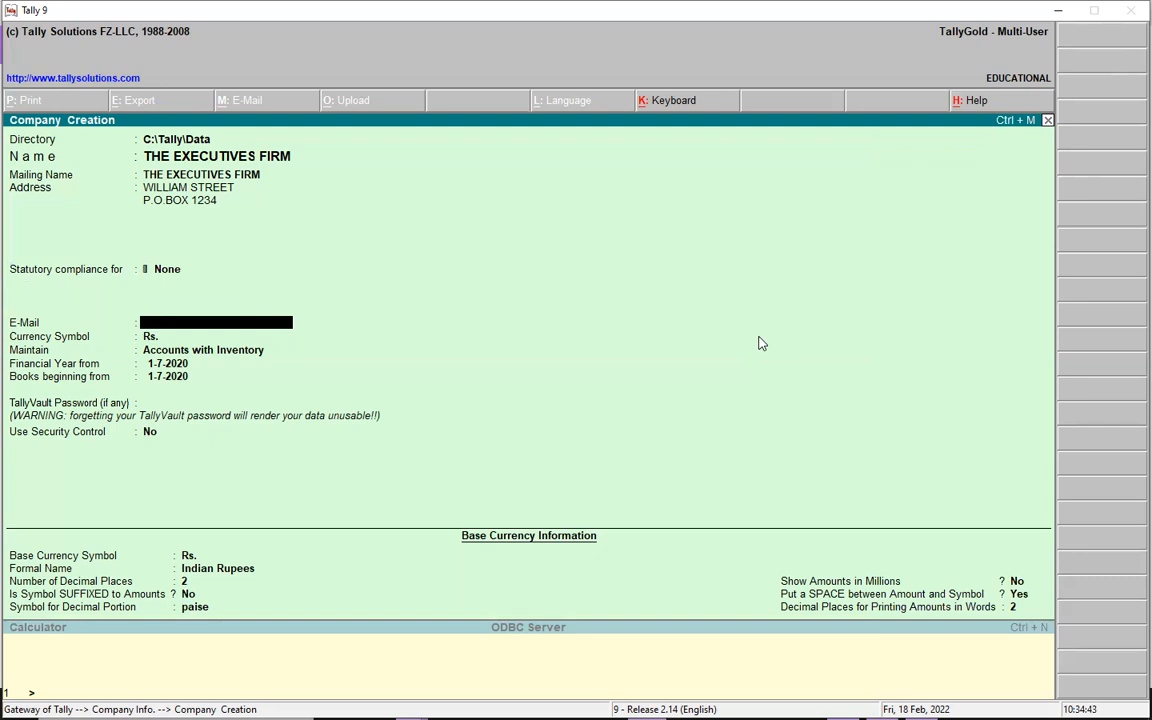
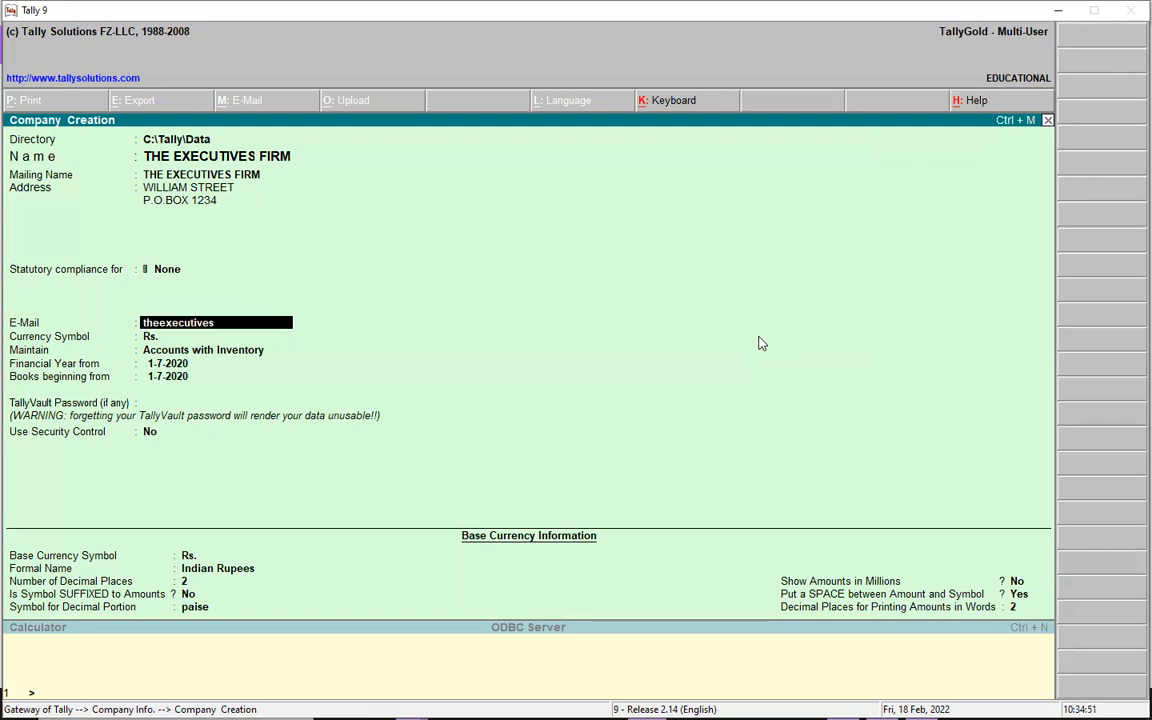
- Enter the company's e-mail address
key(Return)
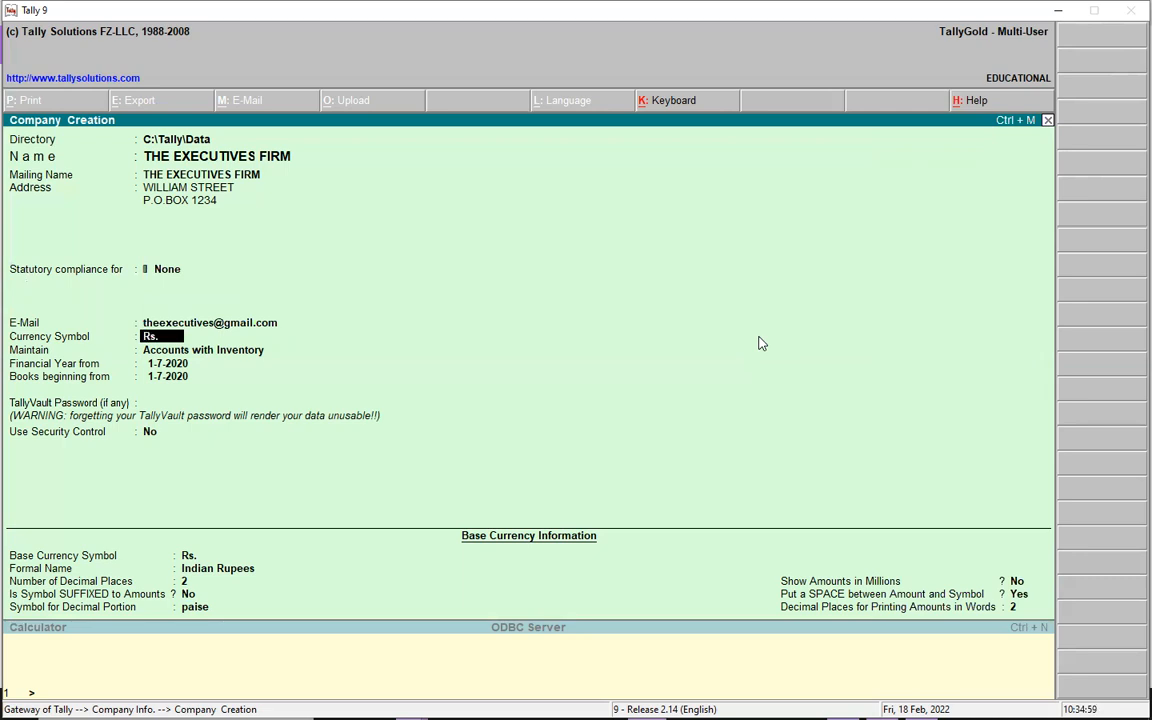
- Set the currency symbol to UGX and maintain the company as Accounts with Inventory
text(UGX)
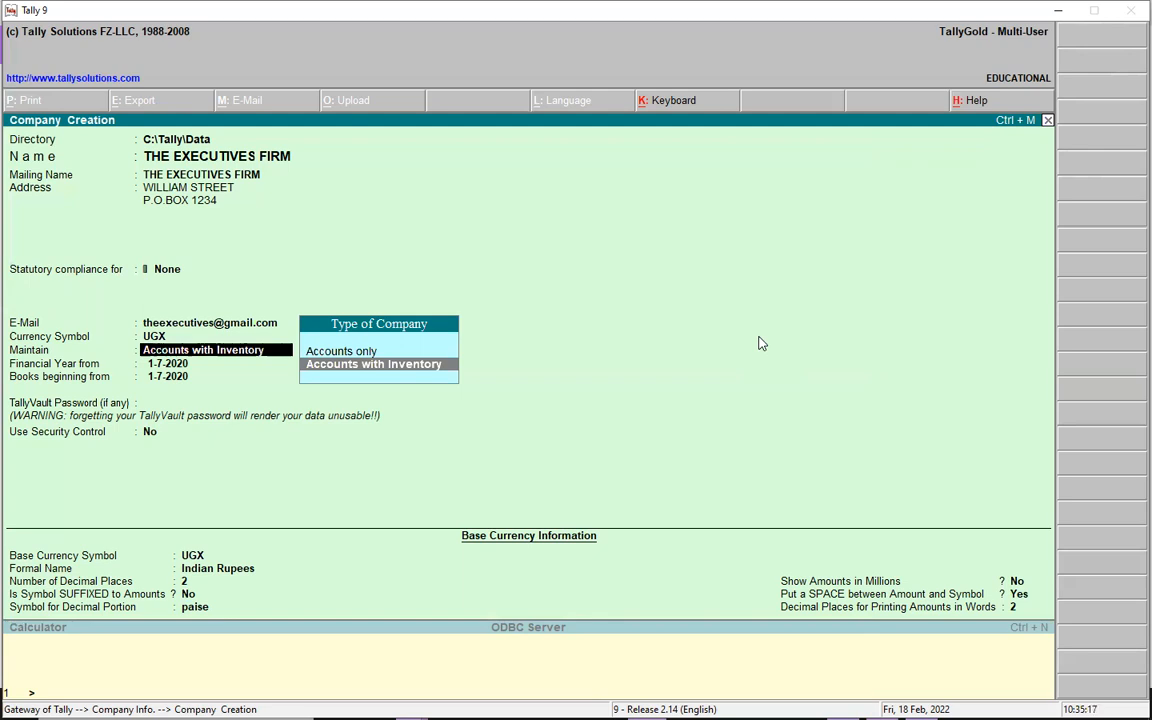
key(Up)
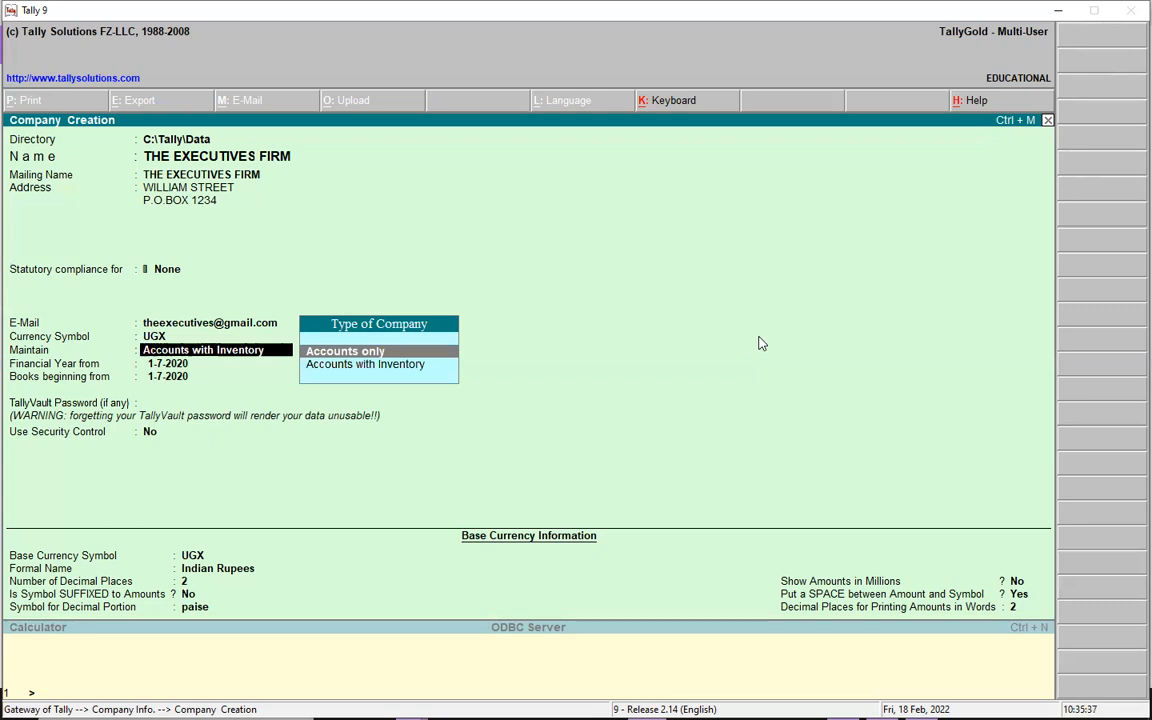
key(Down)
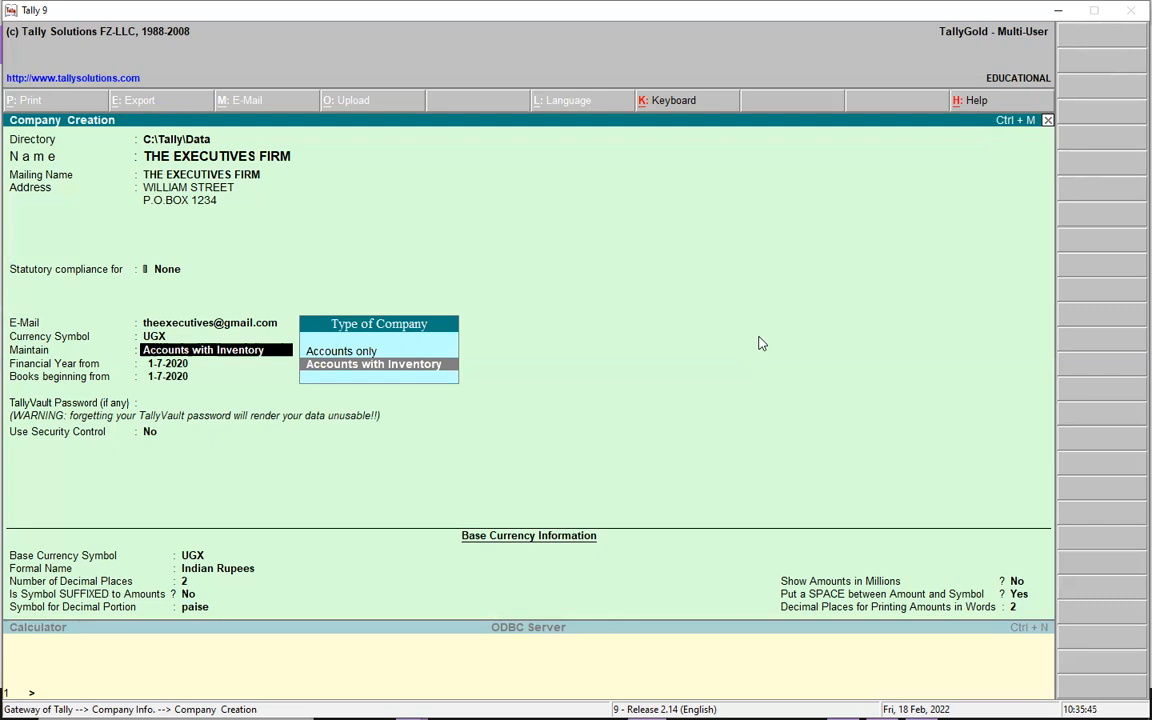
key(Up)
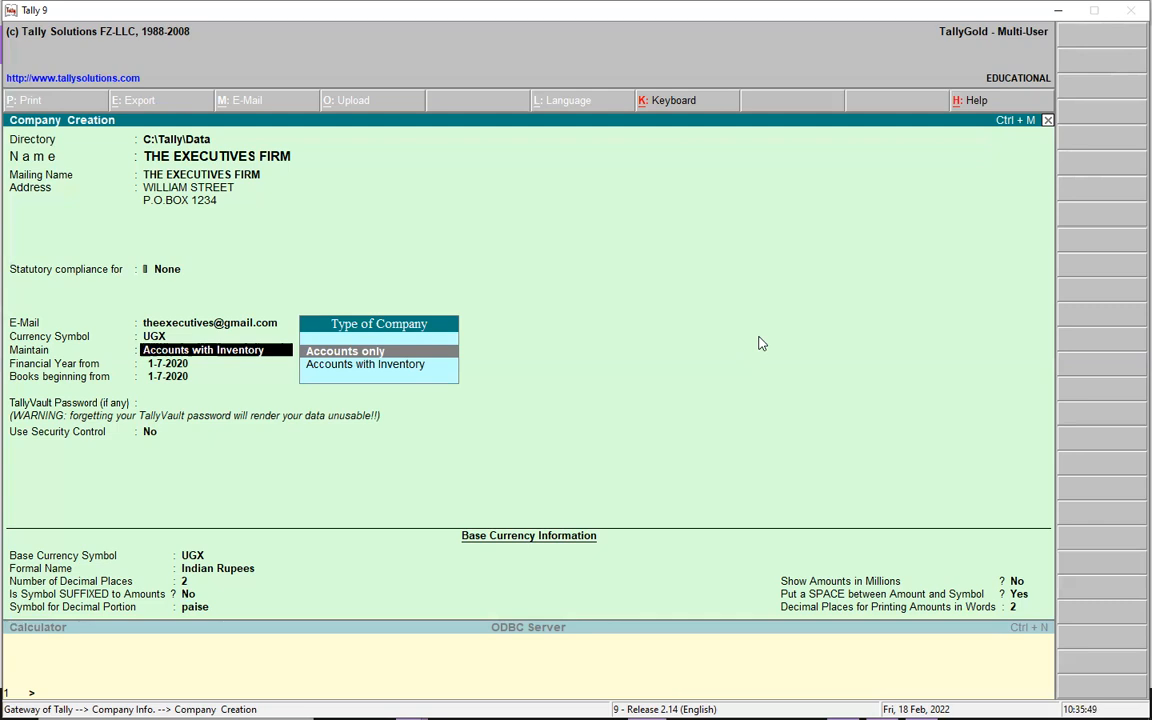
key(Down)
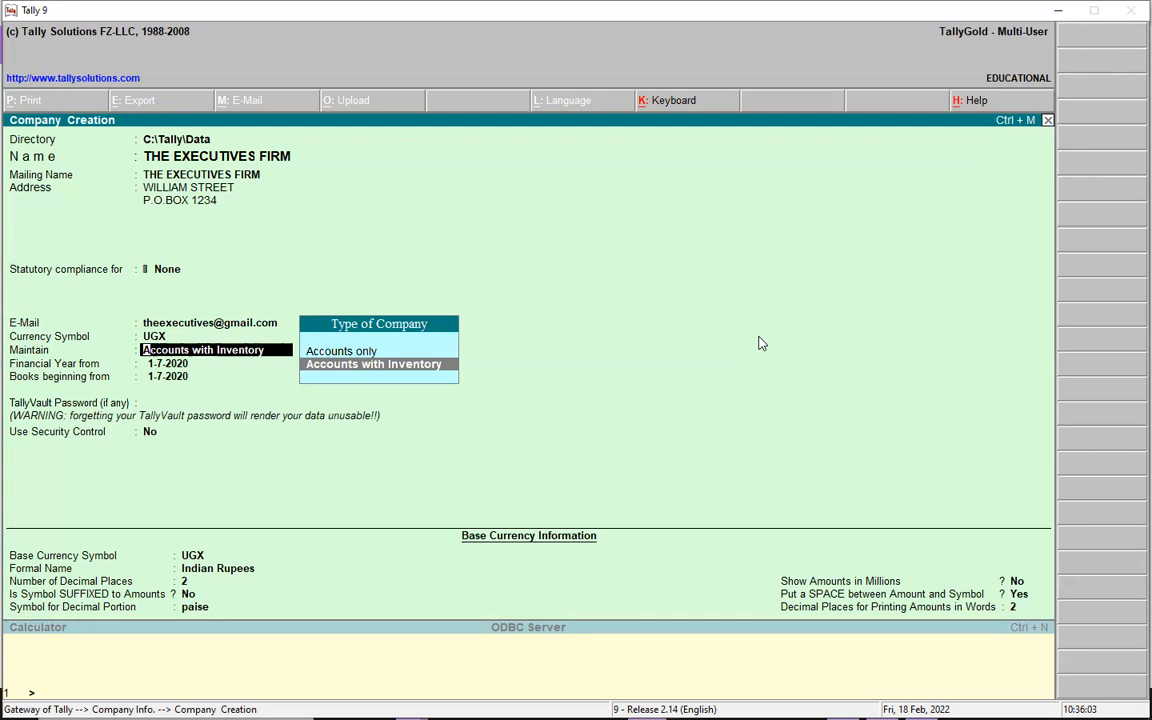
key(Return)
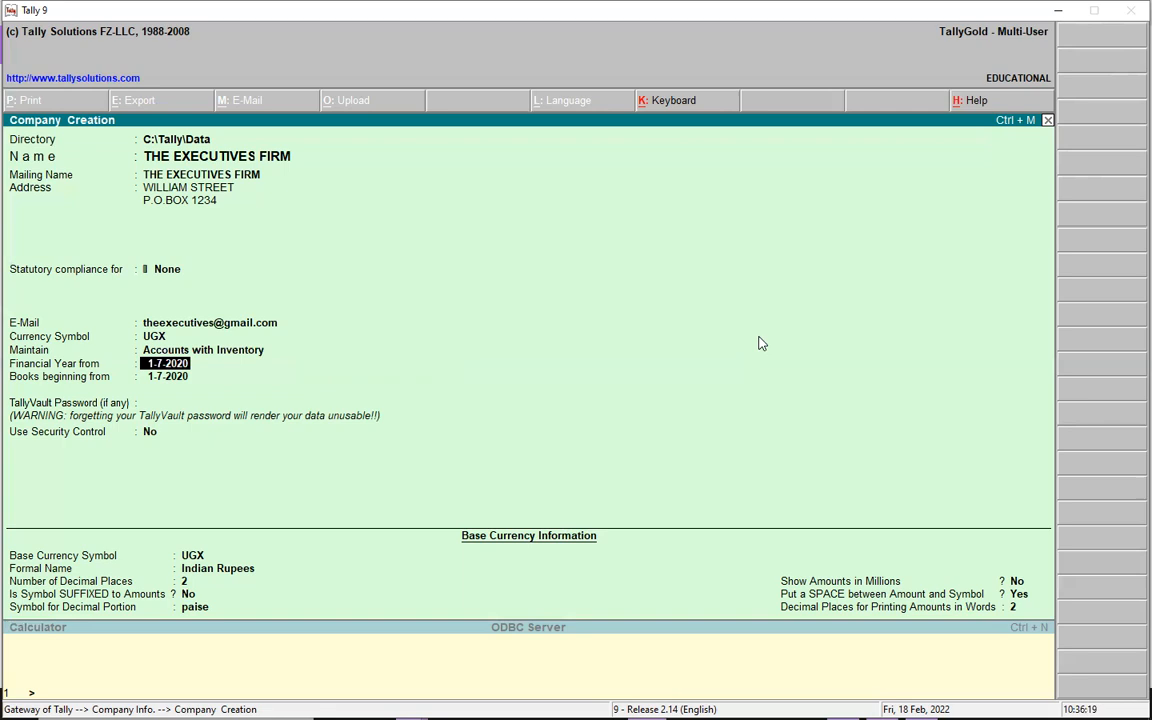
- Set the financial year start to 1-7-2021 and accept the same date for the beginning of the books
text(1-7-2021)
key(Return)
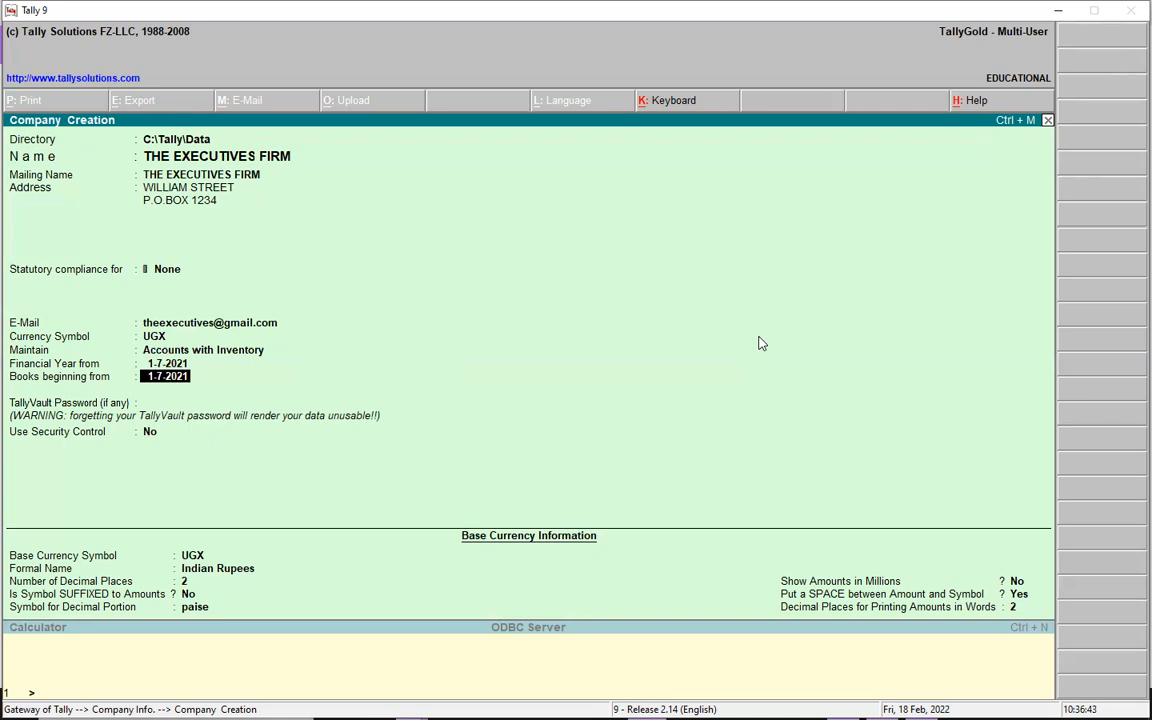
key(Return)
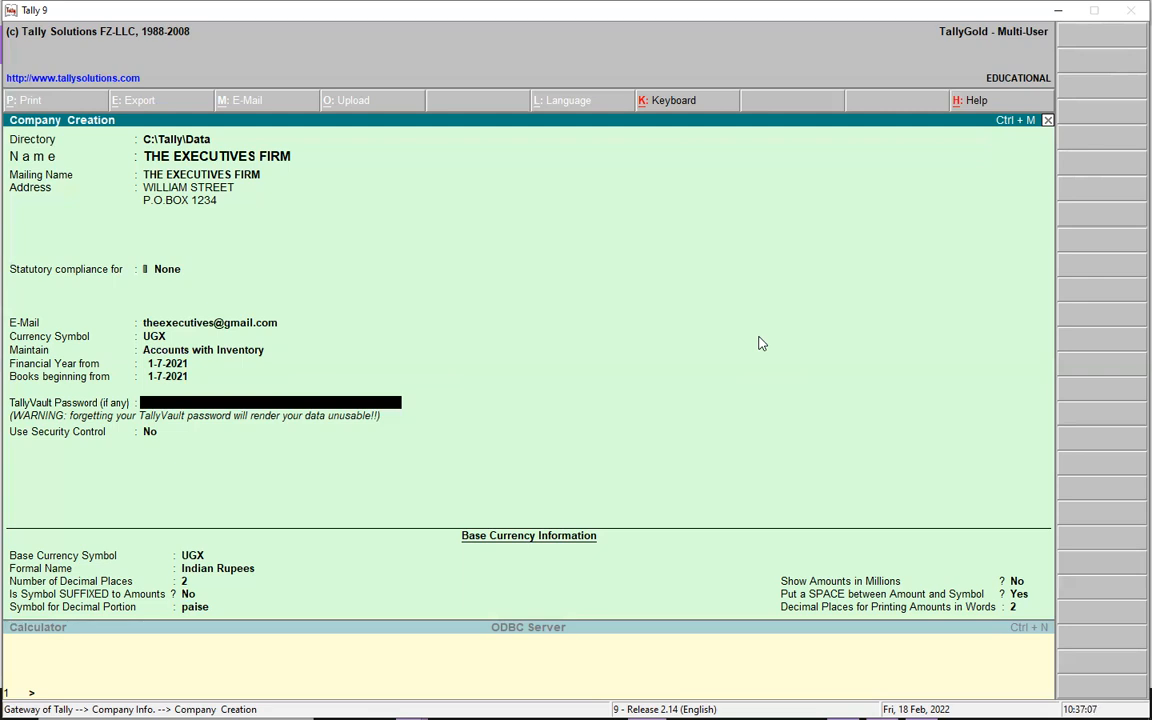
- Leave the TallyVault password blank and set Use Security Control to No
key(Return)
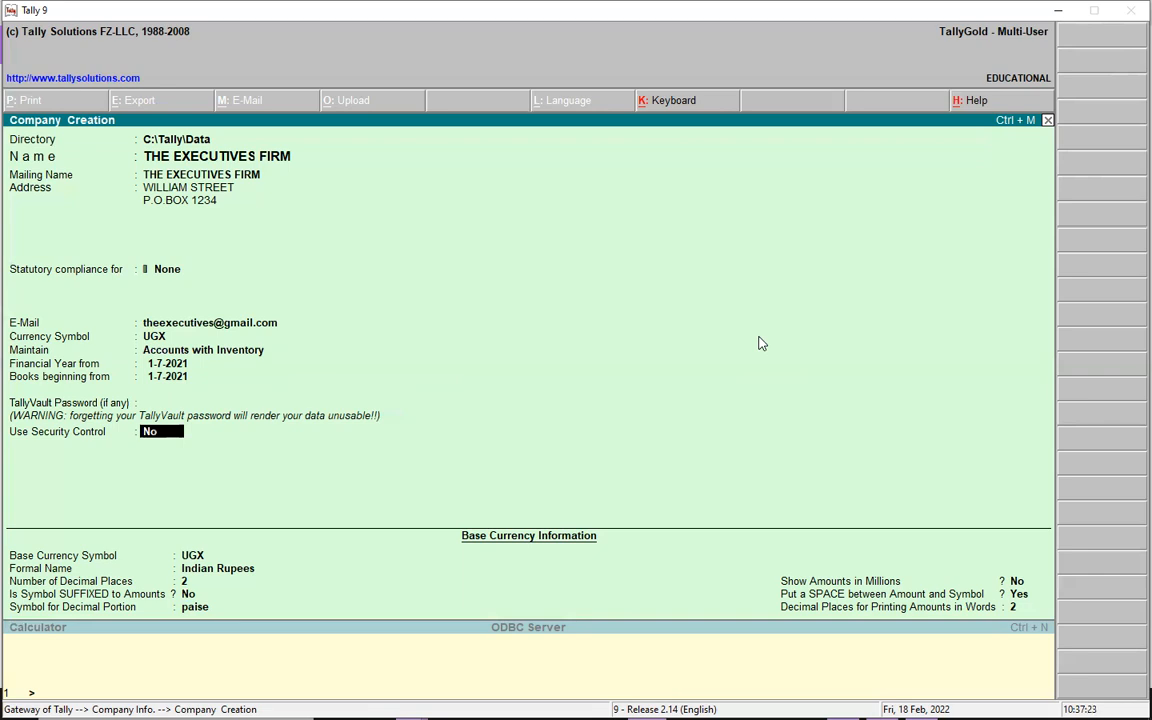
key(y)
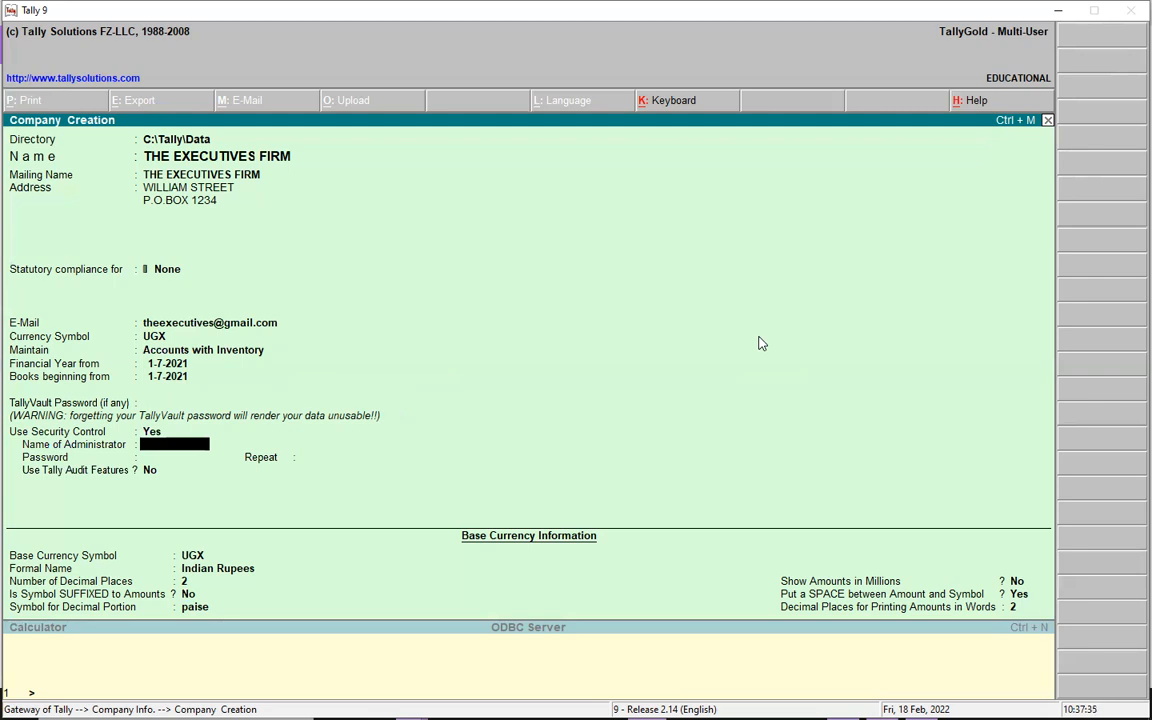
key(BackSpace)
text(No)
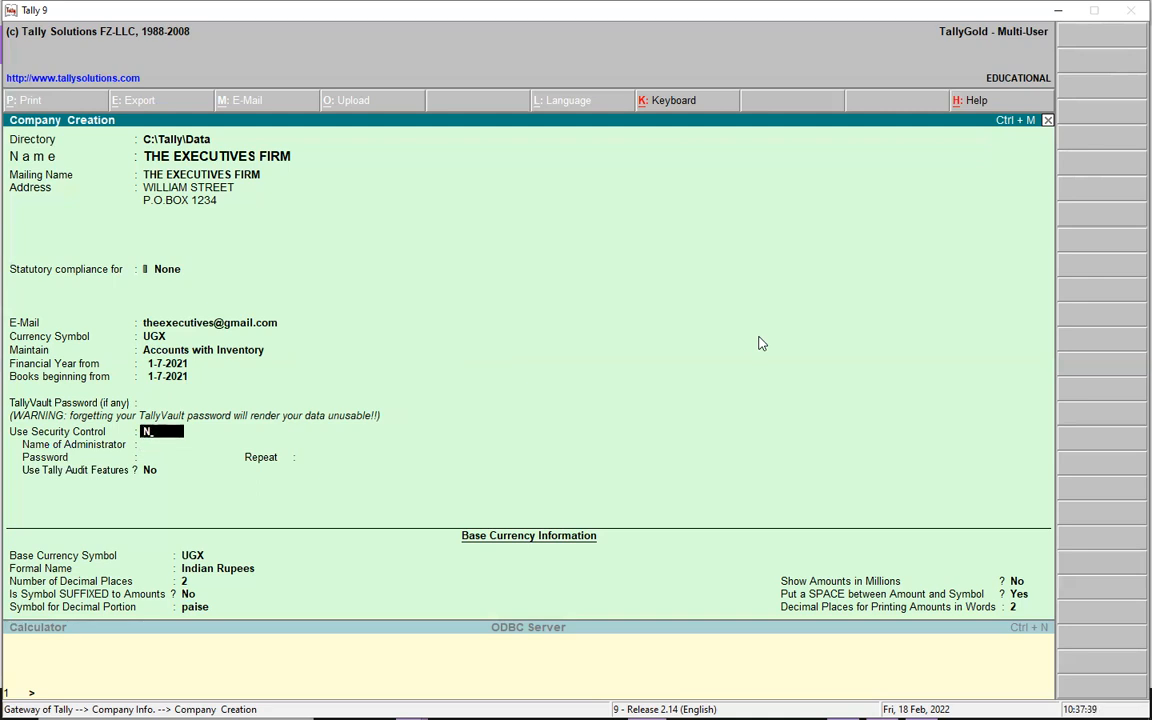
key(Return)
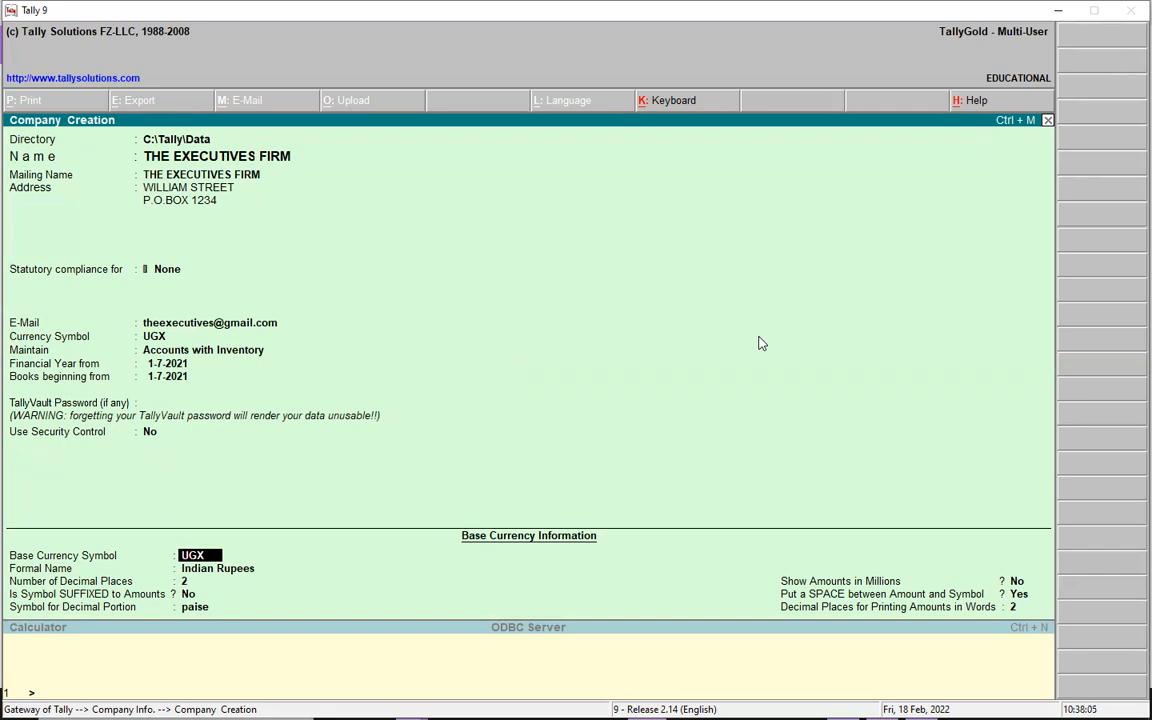
- Keep UGX as the base currency symbol and set the currency's formal name to UGANDAN SHILLINGS
key(Return)
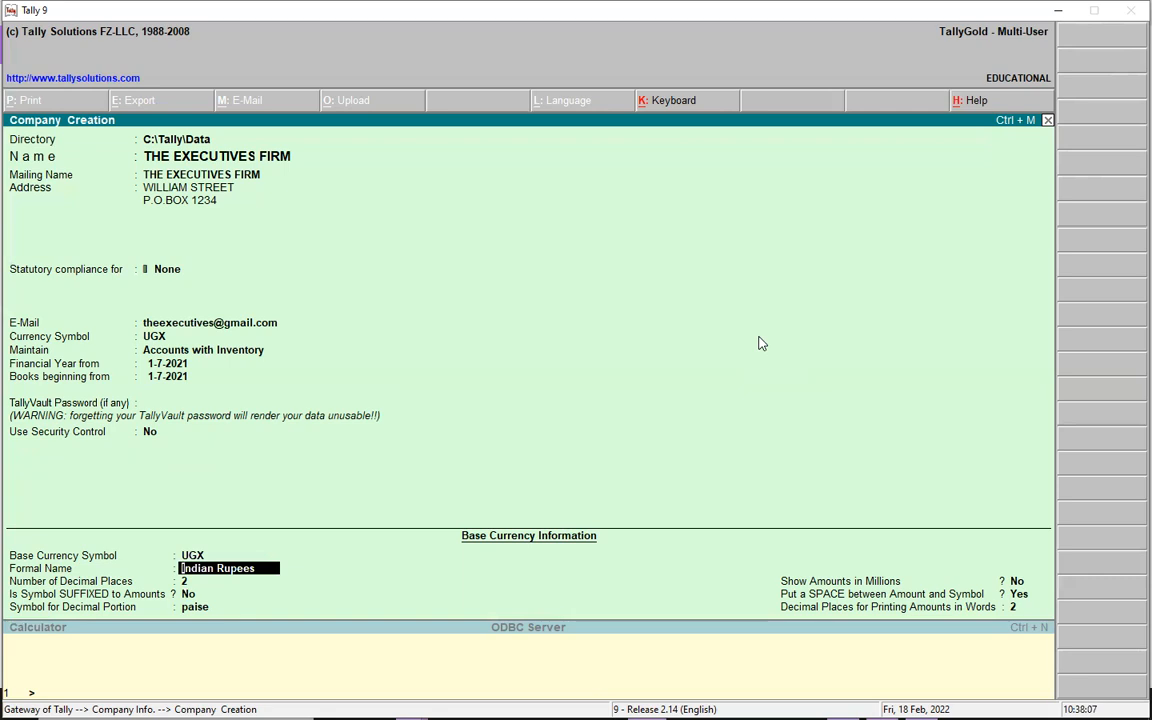
text(UGANDAN SHILLINGS)
key(Return)
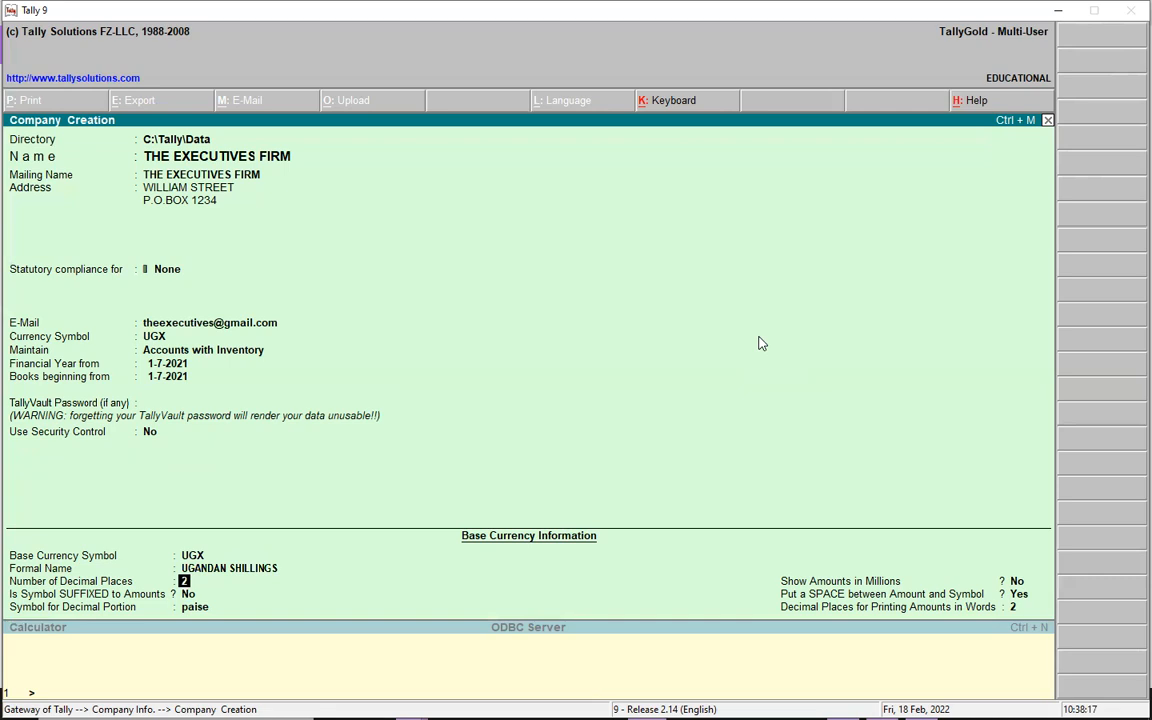
- Set the base currency to 0 decimal places and suffix the symbol to amounts
text(0)
key(Return)
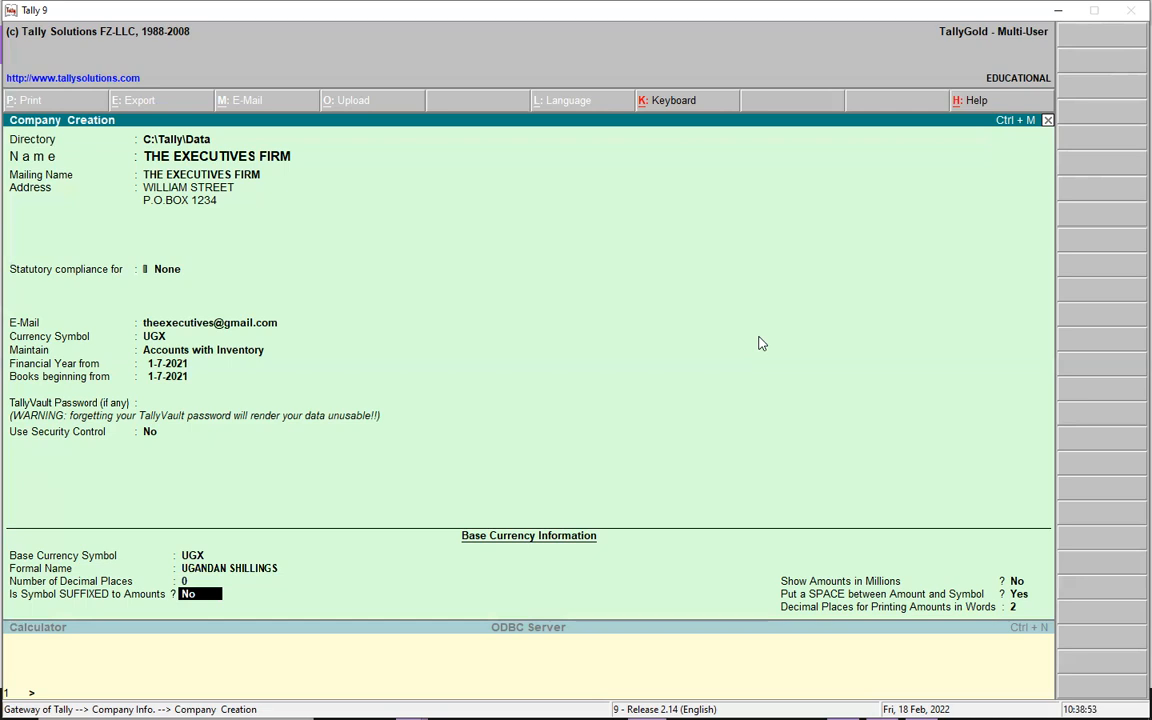
text(Y)
key(Return)
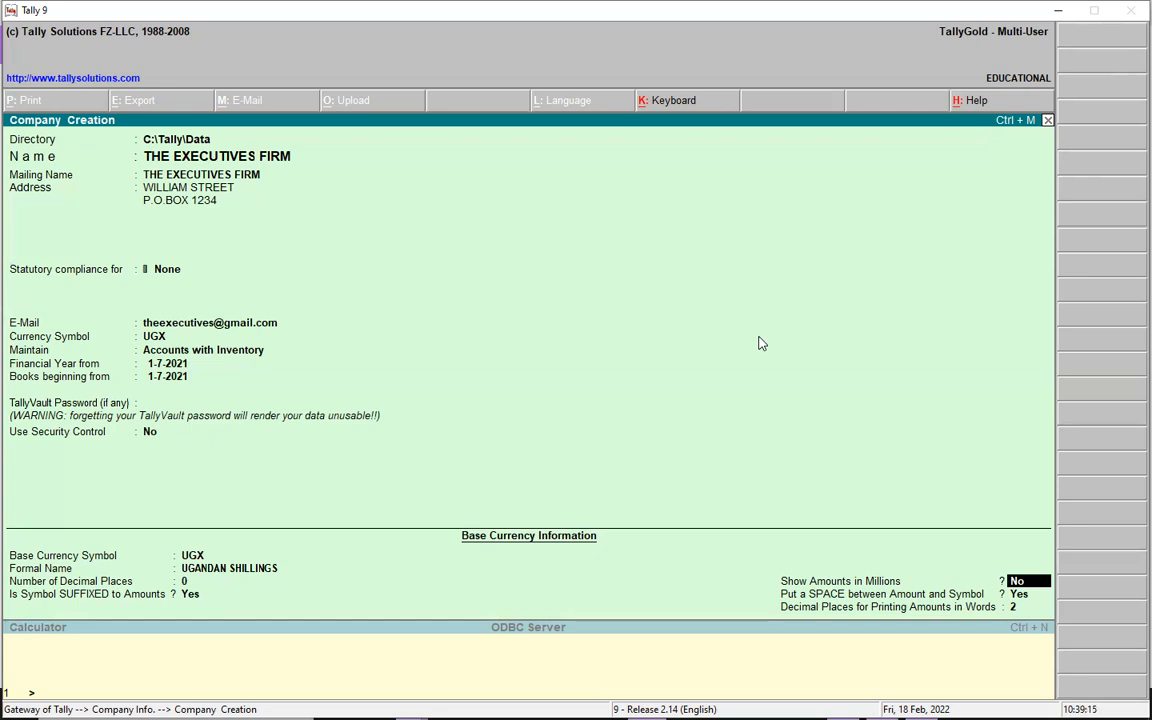
- Set Show Amounts in Millions to Yes and Put a SPACE between Amount and Symbol to No
text(Y)
key(Return)
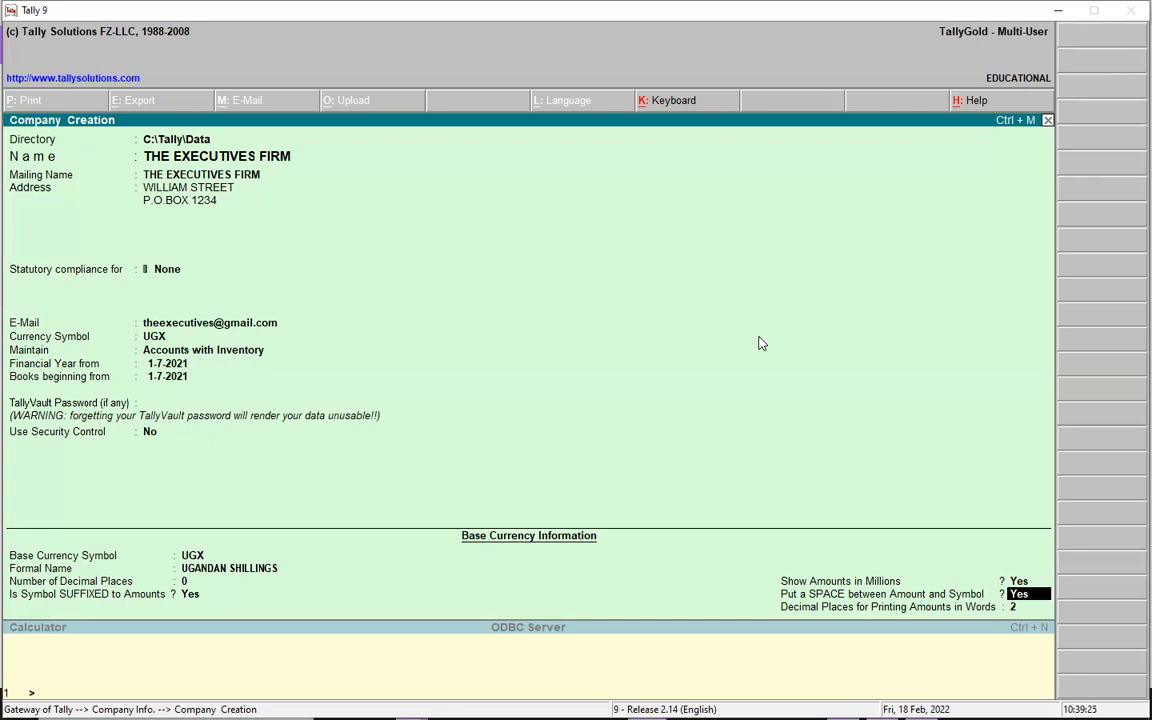
text(N)
key(Return)
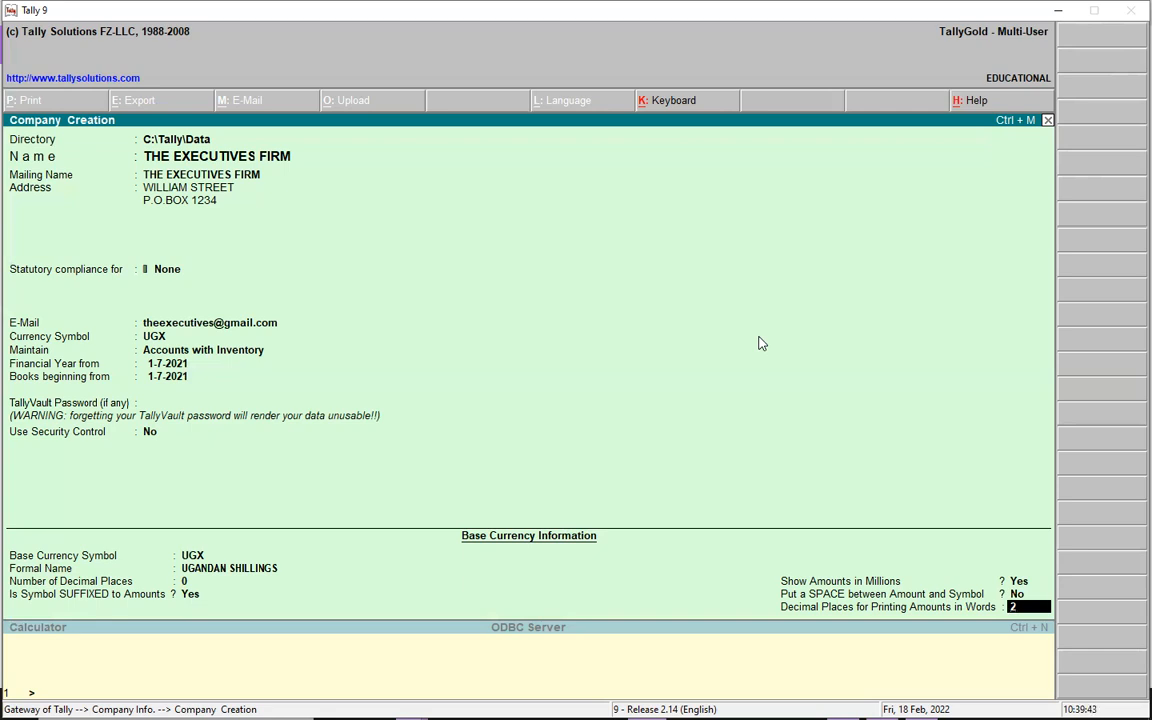
- Try to enter N and Y as the decimal places for printing amounts in words
key(Return)
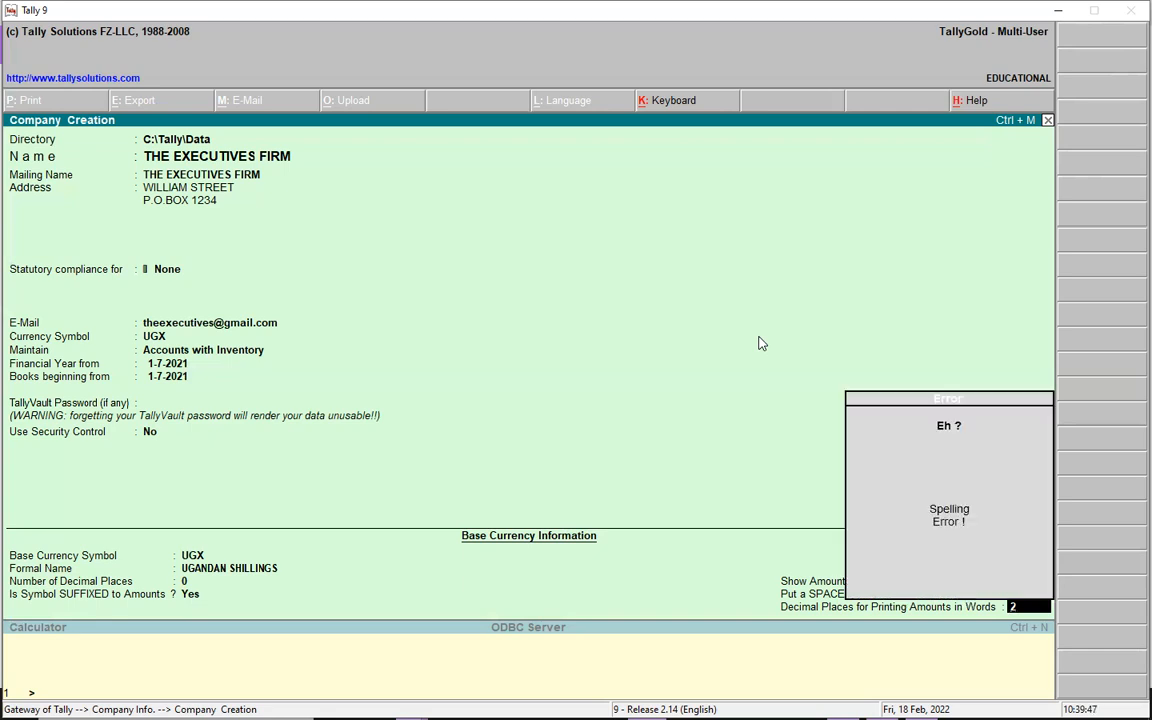
key(BackSpace)
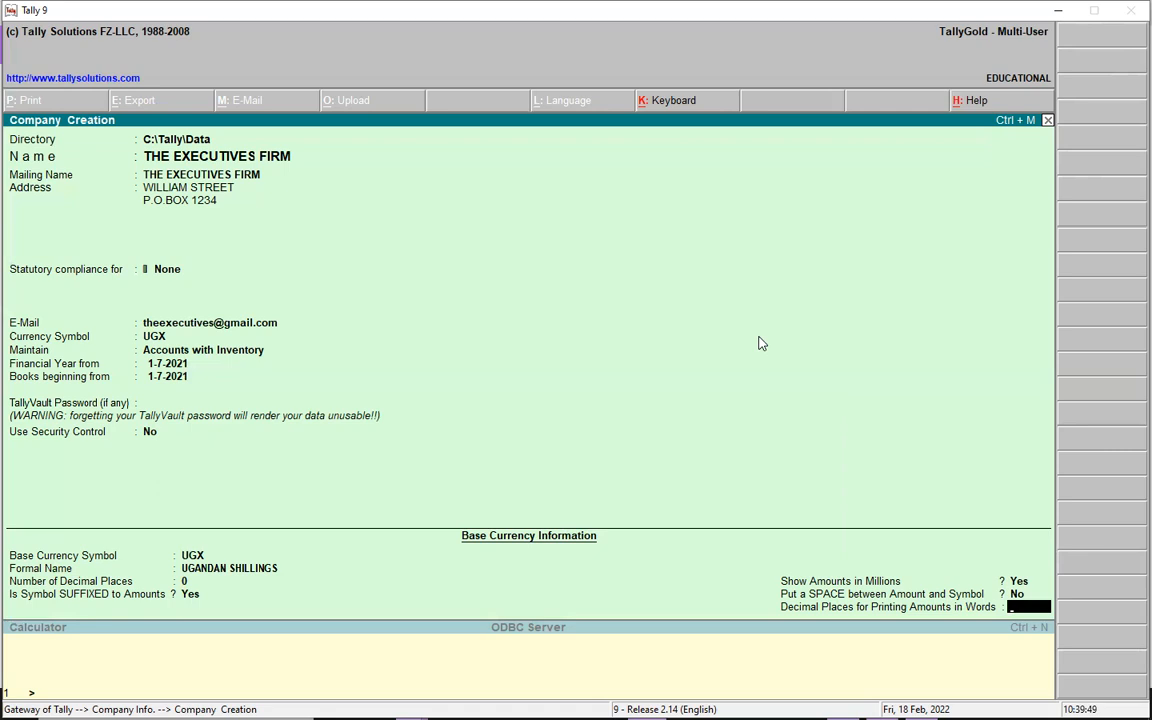
text(N)
key(Up)
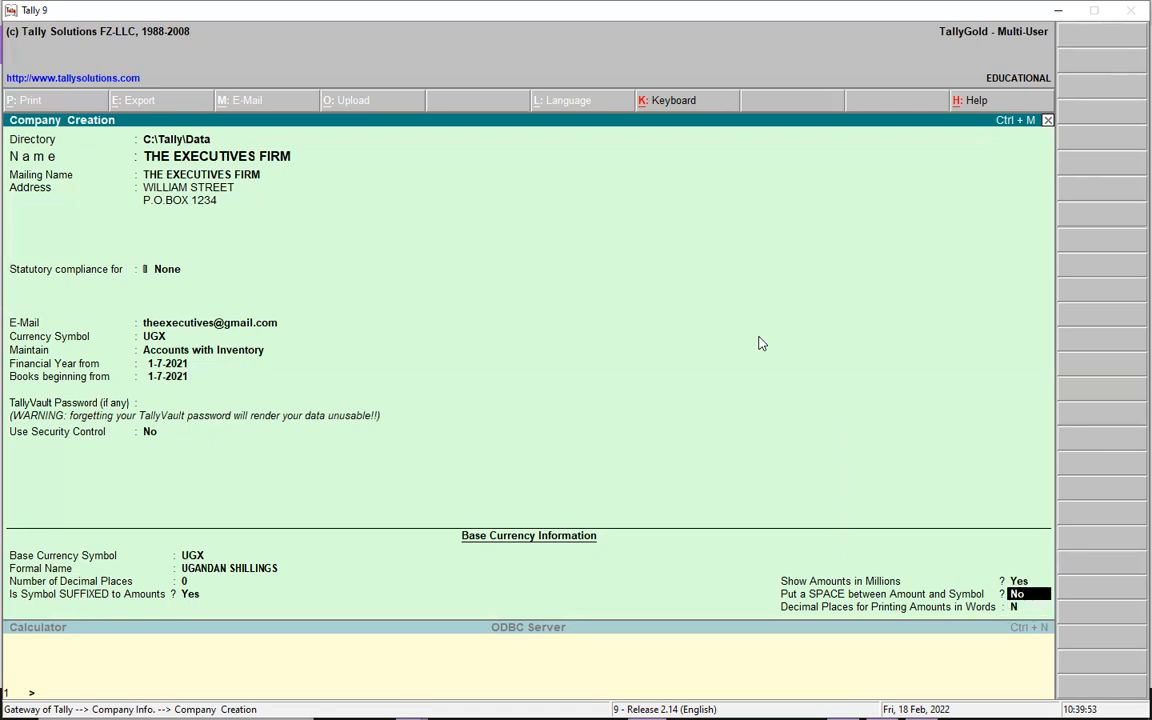
key(Return)
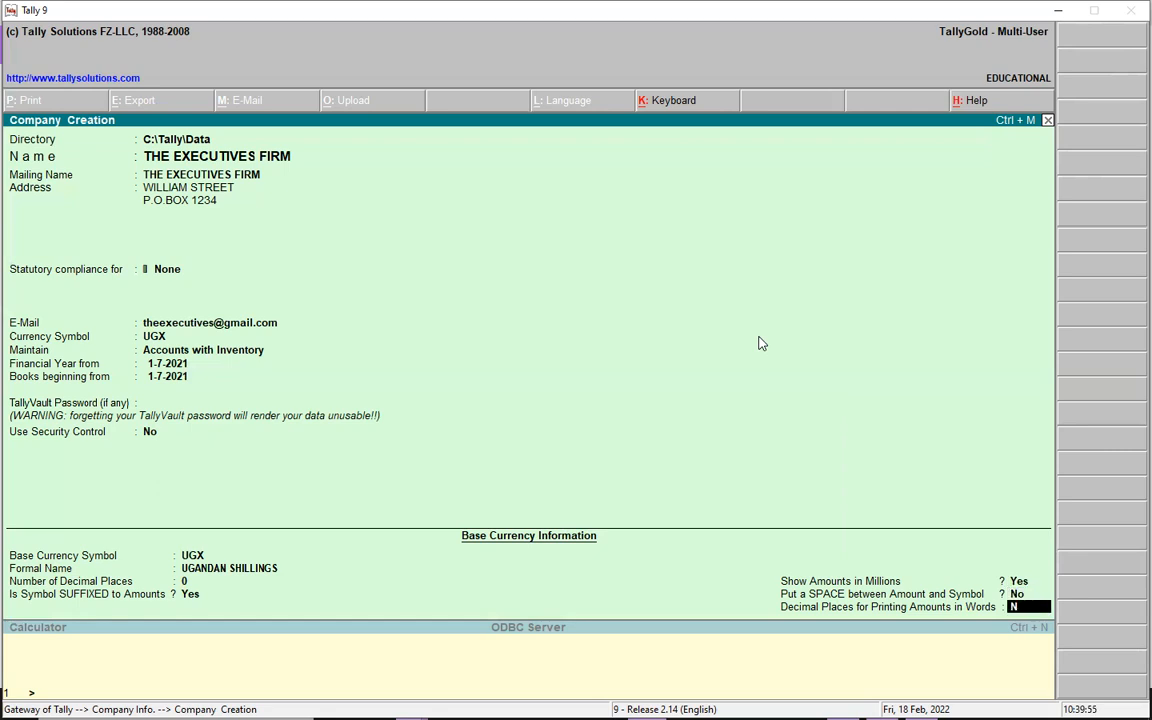
text(Y)
key(Up)
key(Return)
- Set Put a SPACE between Amount and Symbol to Yes and accept the company creation
key(BackSpace)
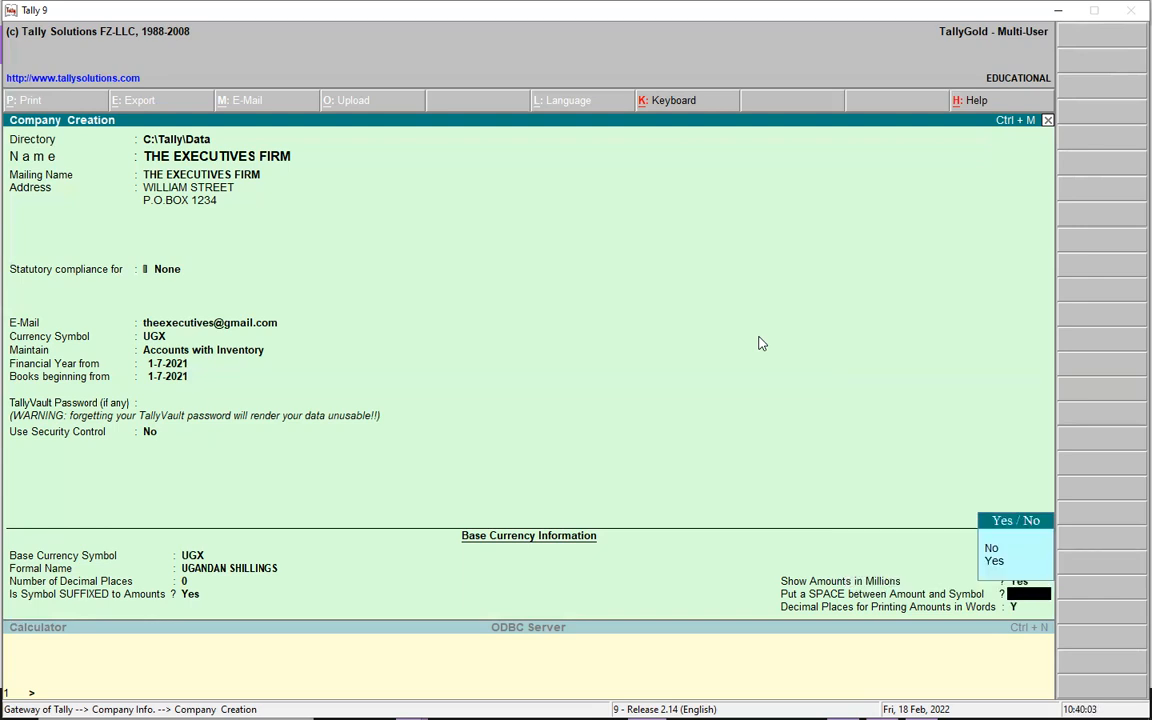
text(y)
key(Return)
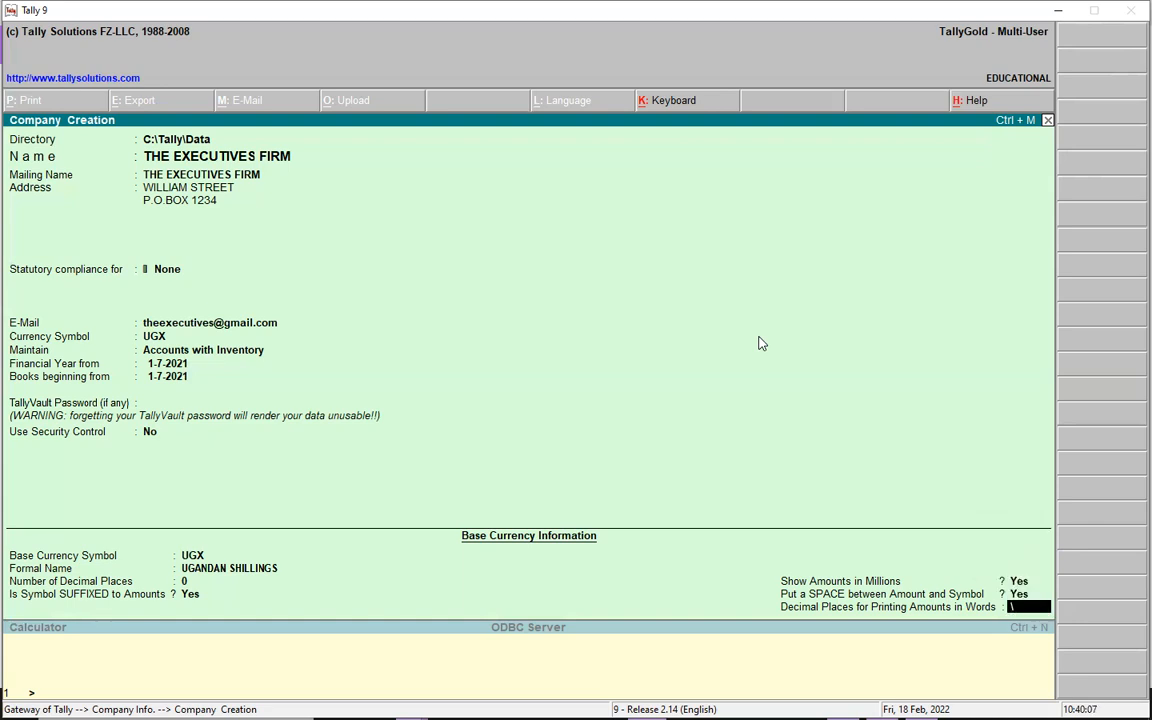
key(BackSpace)
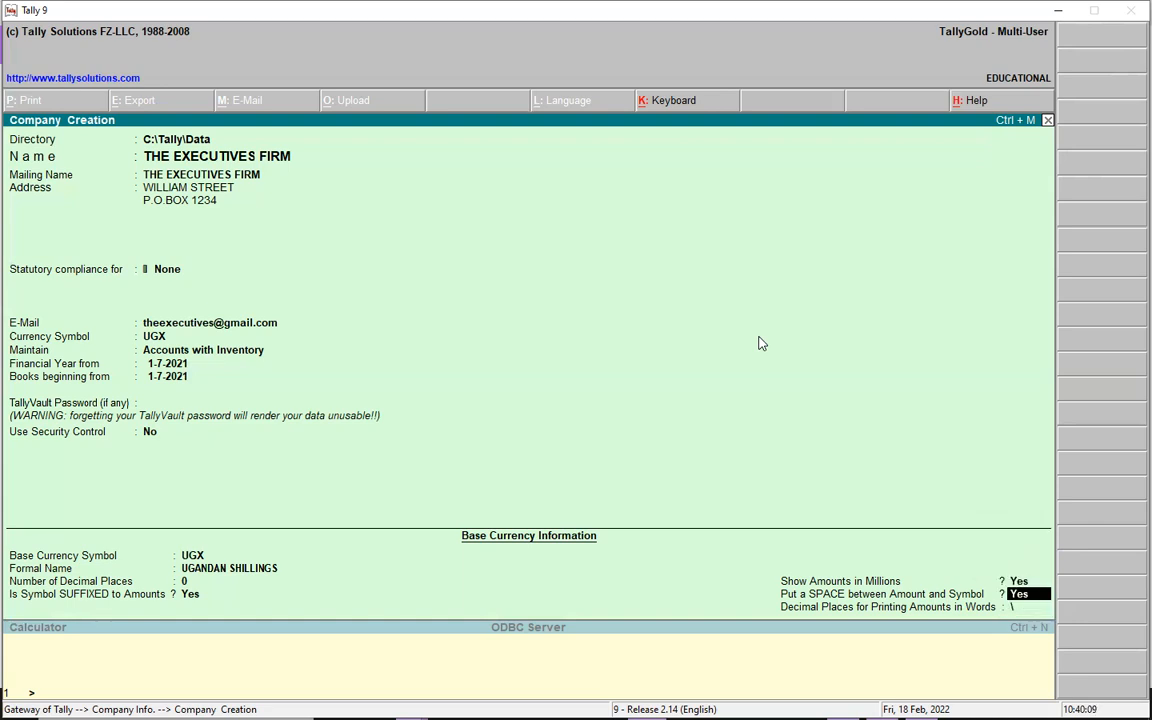
key(Return)
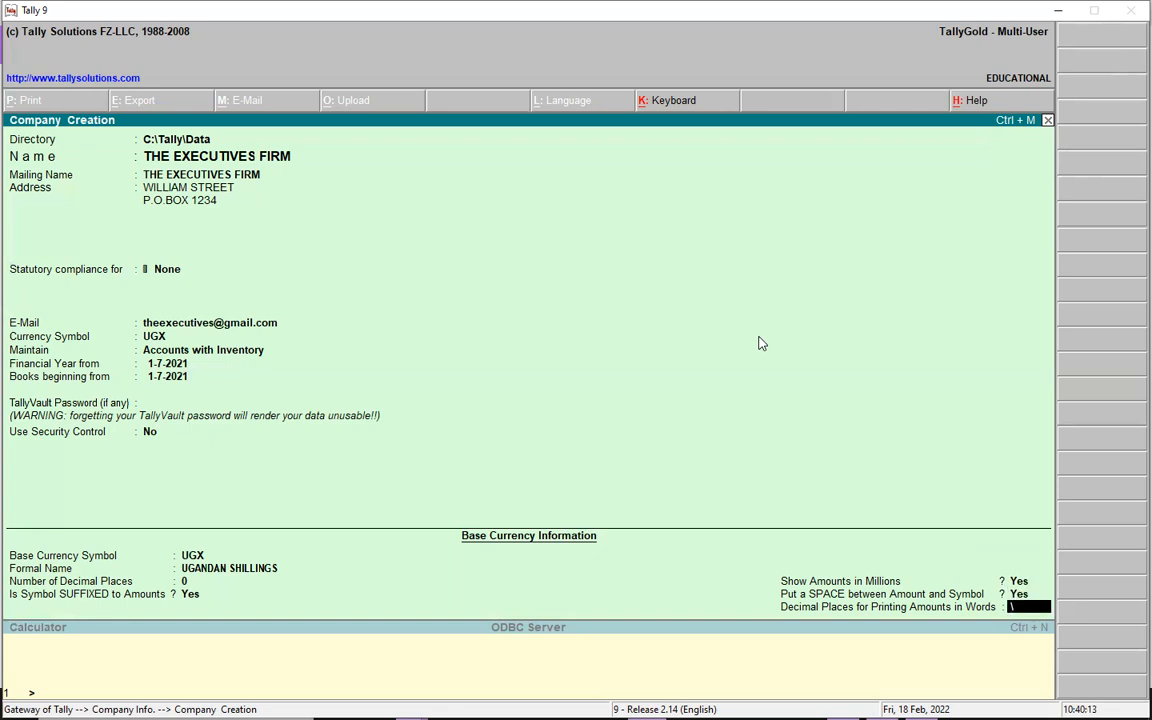
key(Return)
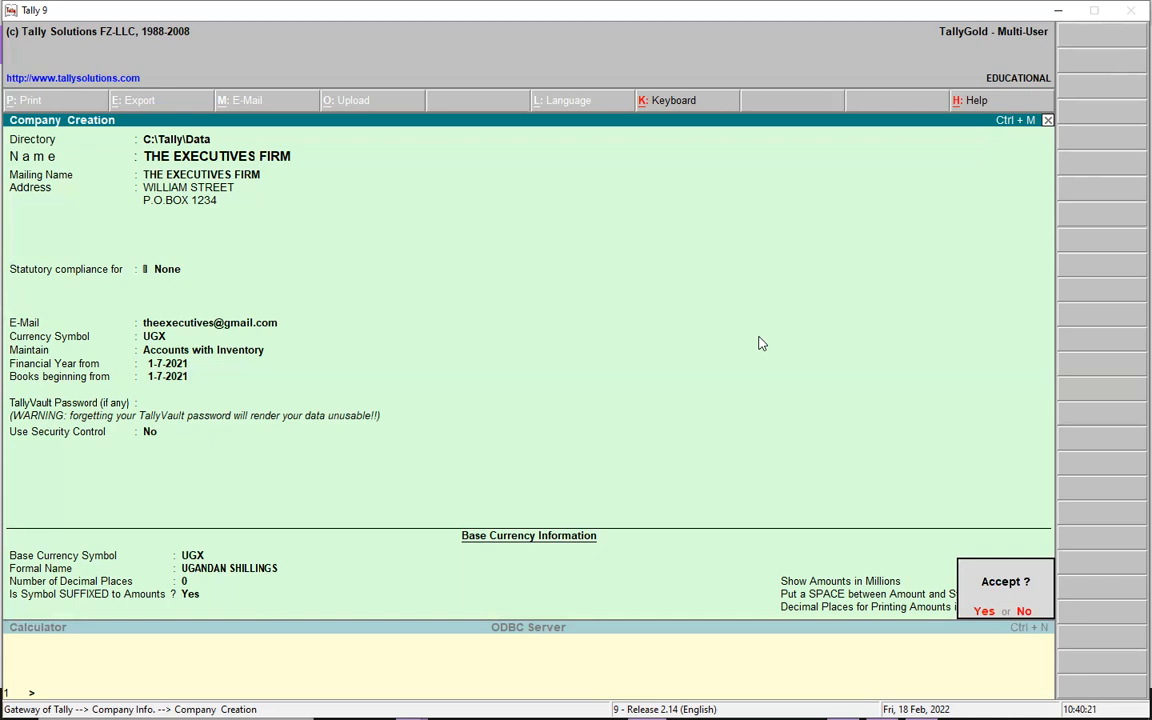
key(Return)
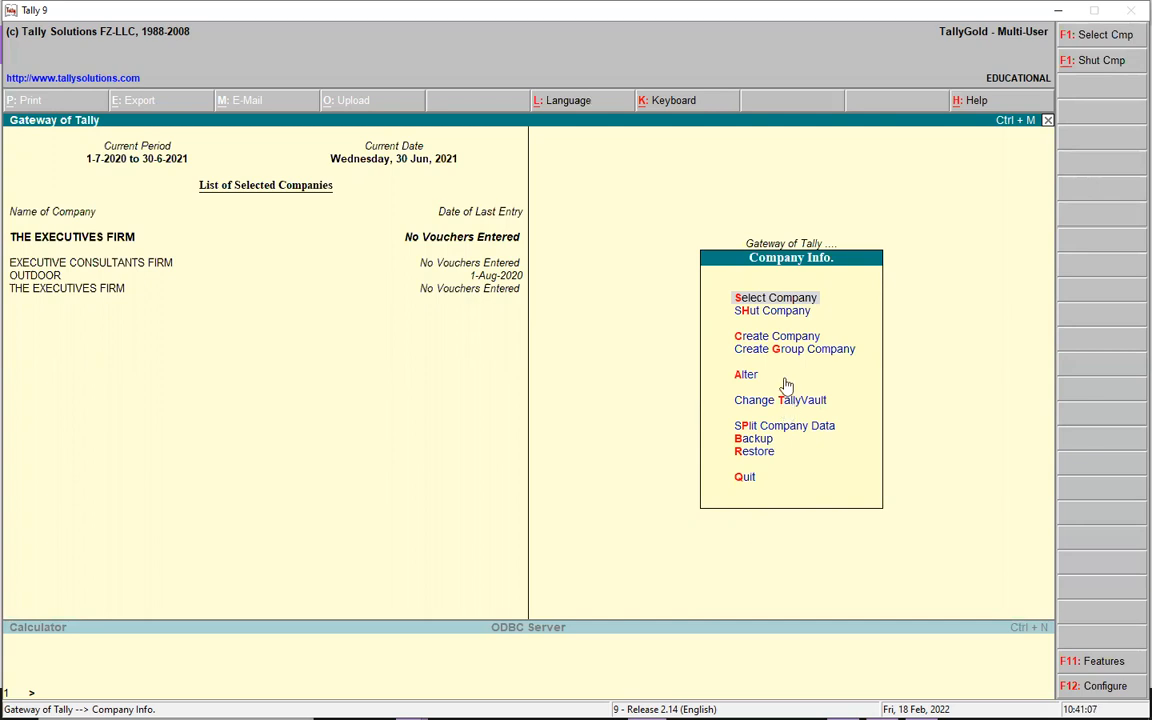
- Open THE EXECUTIVES FIRM for alteration and move on to its e-mail field
key(Return)
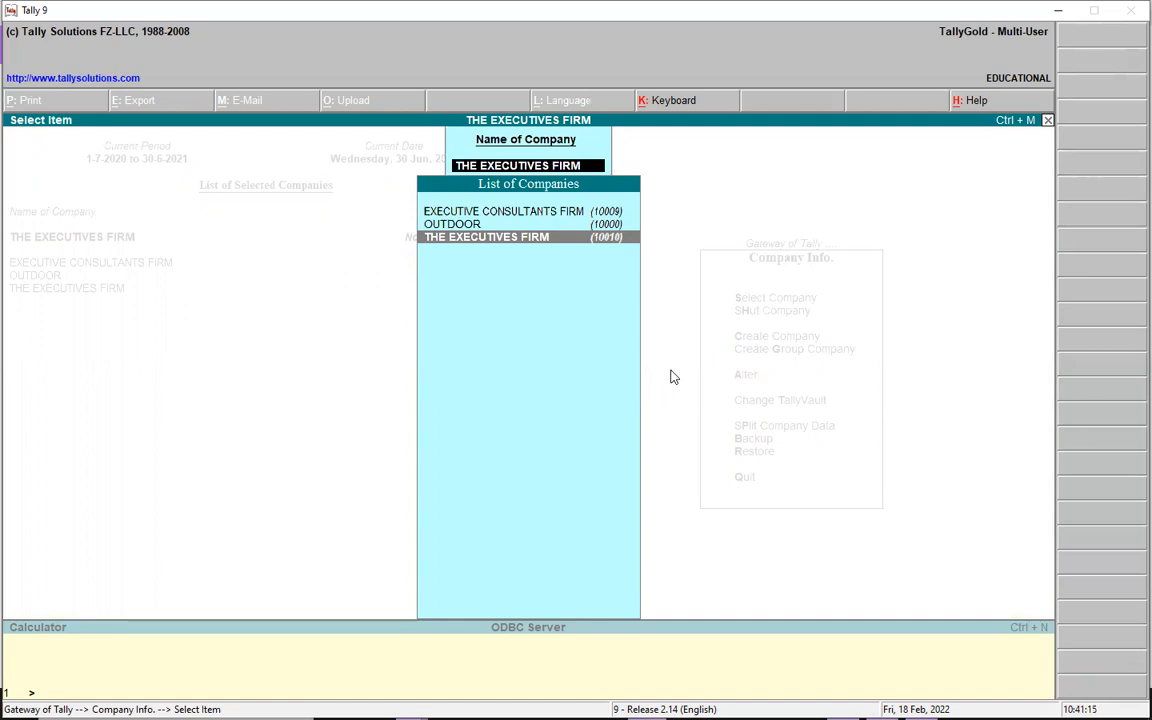
key(Return)
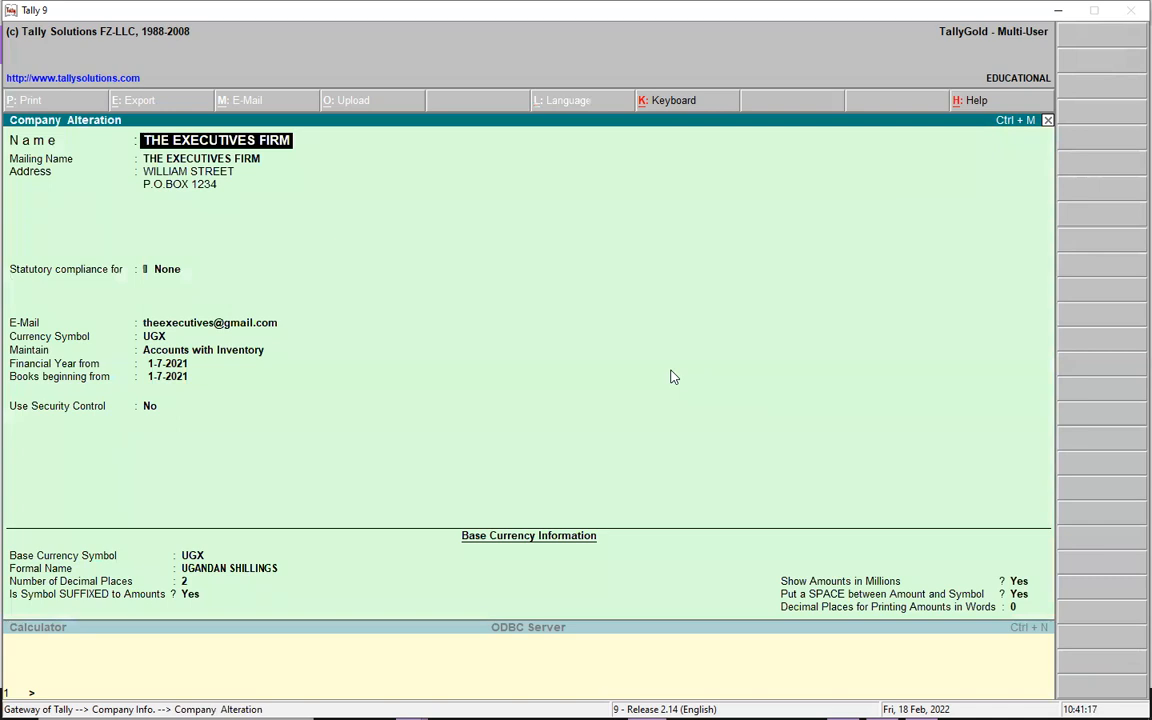
key(Return)
key(Return)
key(Return)
key(Return)
key(Return)
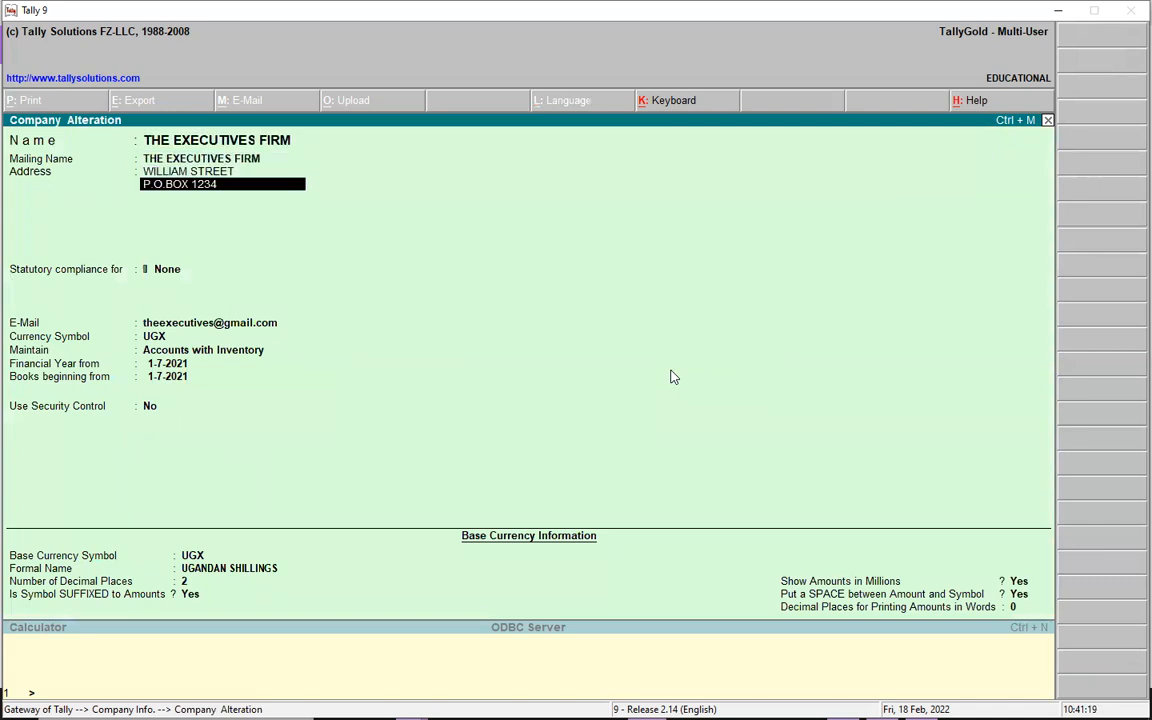
key(Return)
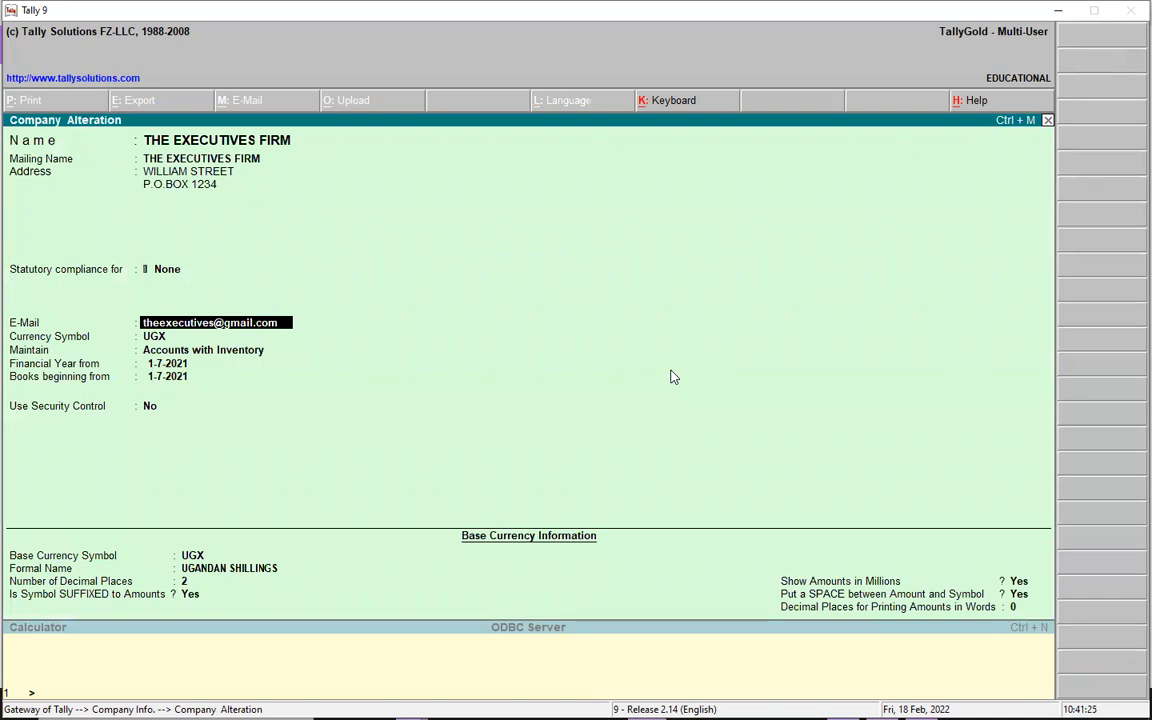
- Replace the company's e-mail address with a corrected one
text(EX)
key(BackSpace)
key(BackSpace)
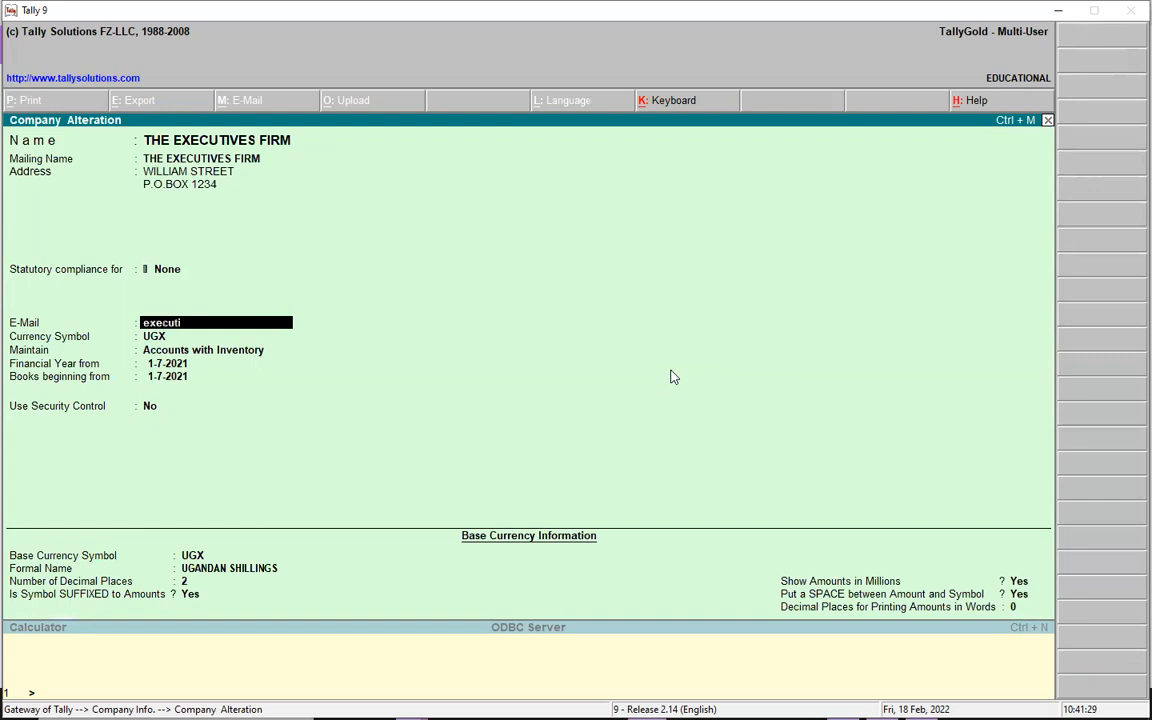
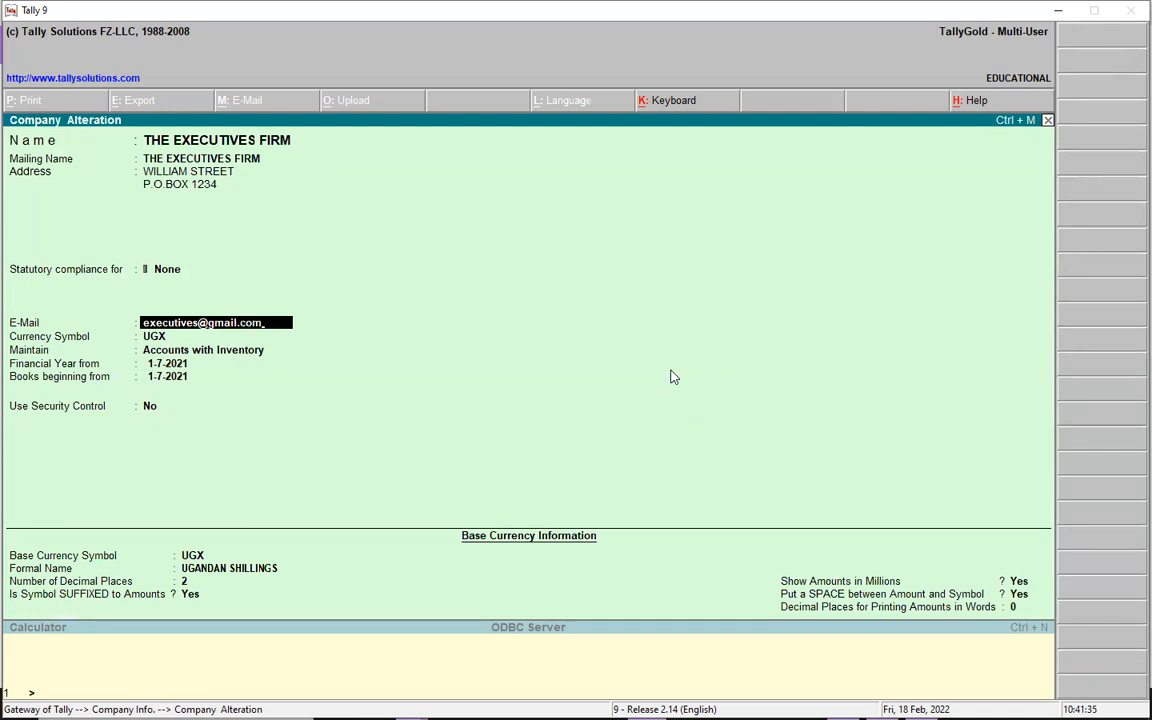
- Keep the remaining company details, save the altered company and return to the Gateway of Tally
key(Return)
key(Return)
key(Return)
key(Return)
key(Return)
key(Return)
key(Return)
key(Return)
key(Return)
key(Return)
key(Return)
key(Return)
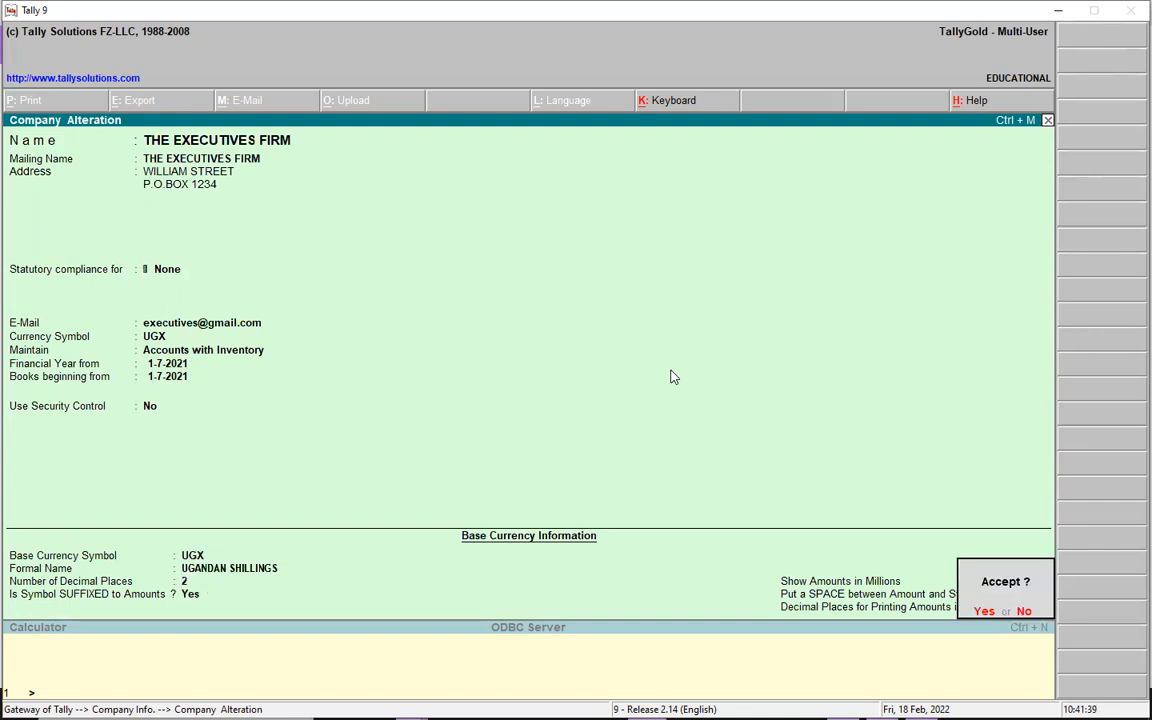
key(Return)
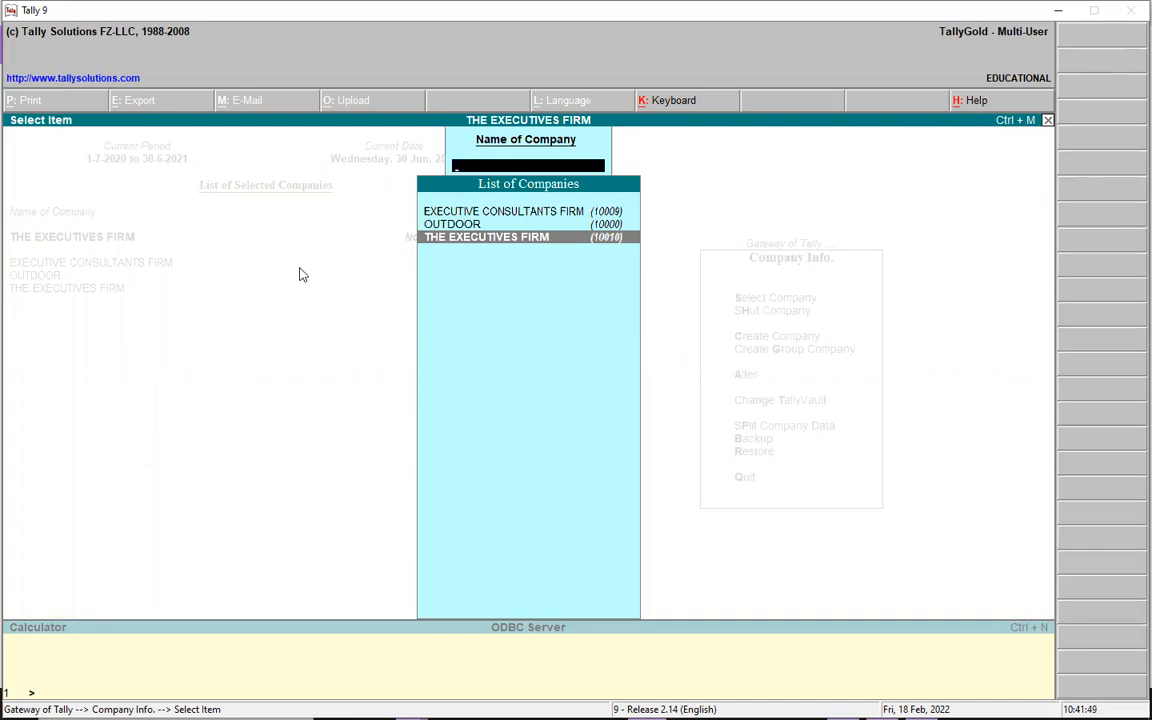
key(Escape)
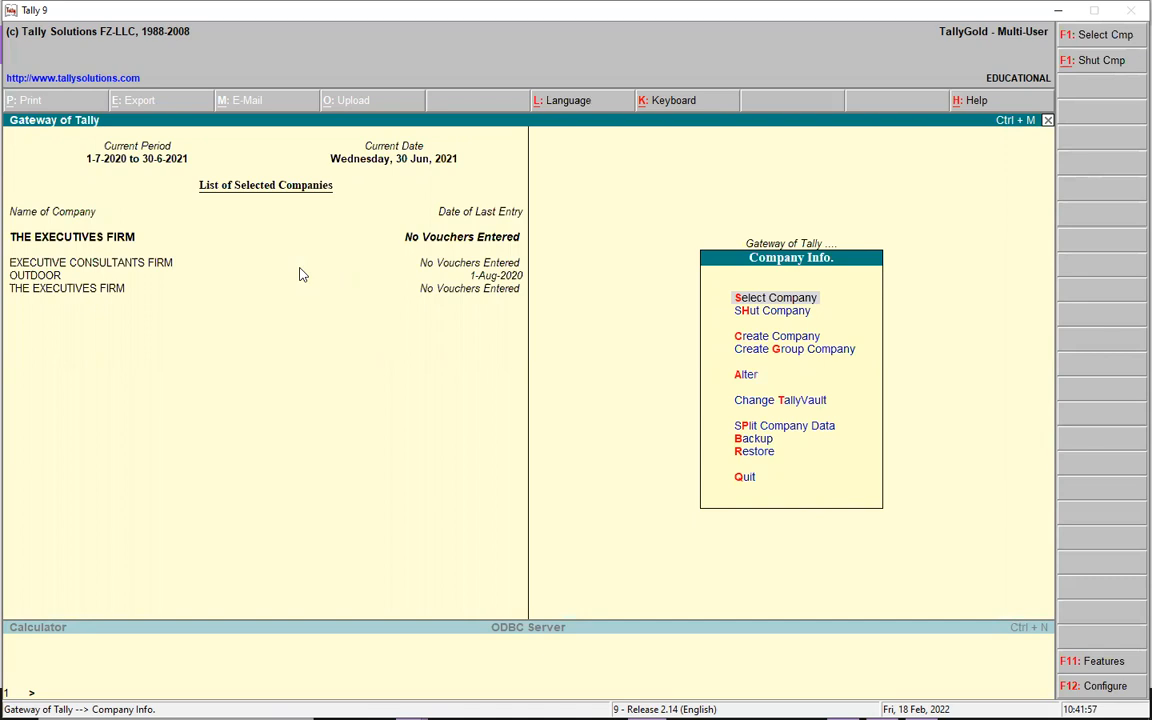
key(Escape)
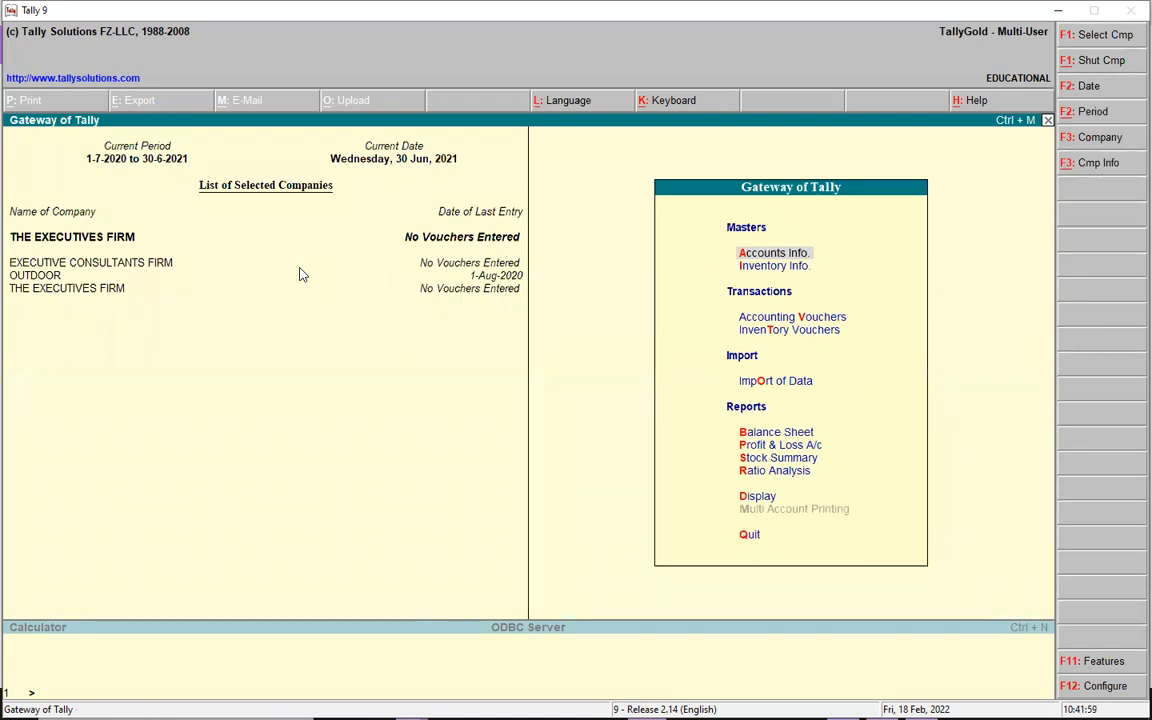